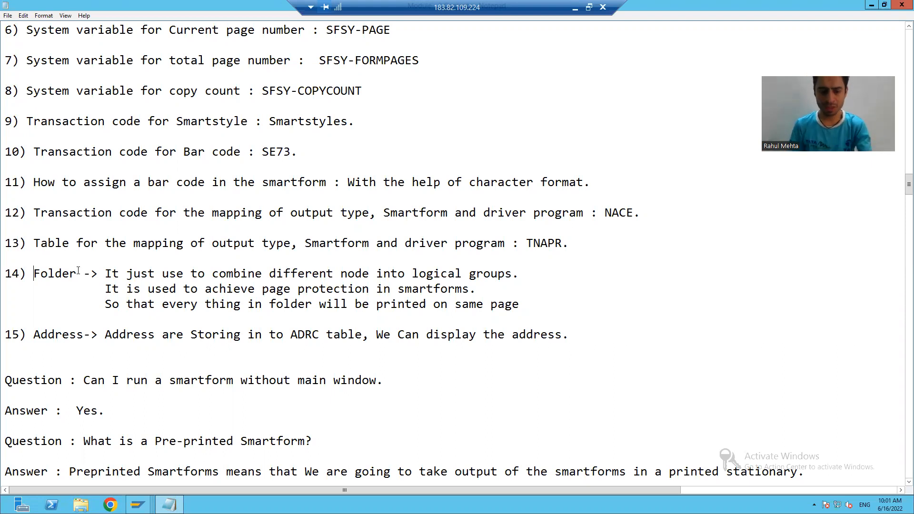
Go to the desktop and create a new folder named SAP ABAP.
key(alt+Tab)
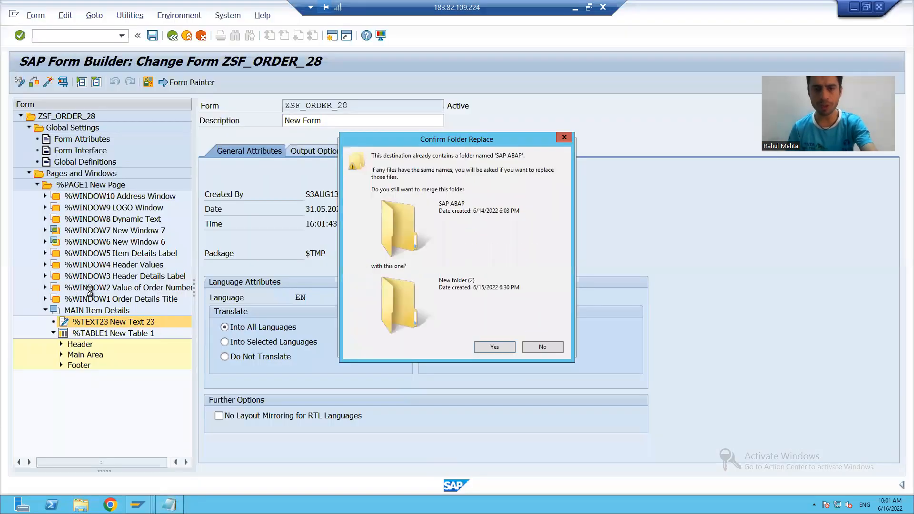
click(523, 350)
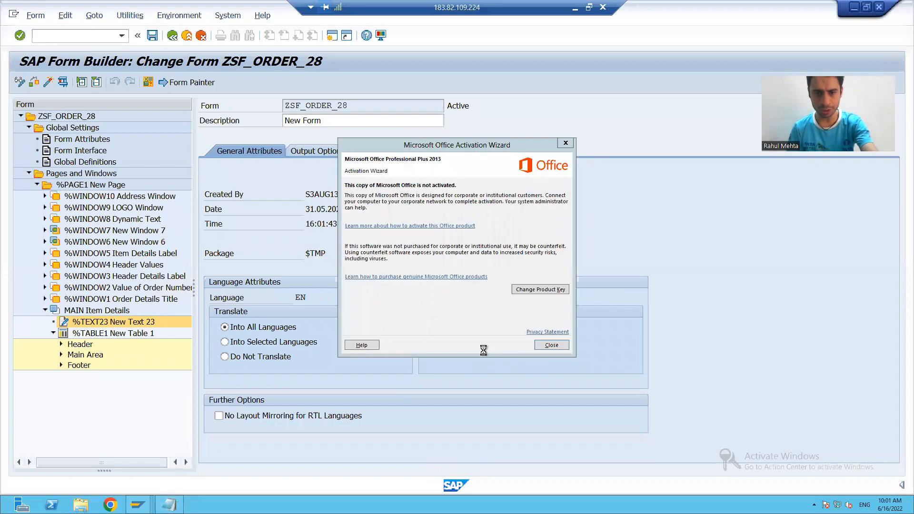
key(super+d)
right_click(406, 275)
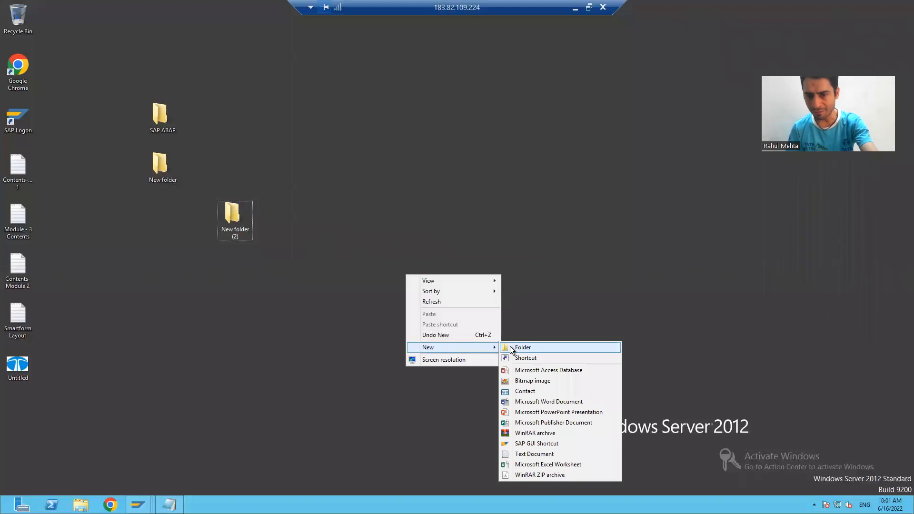
click(511, 347)
text(SA)
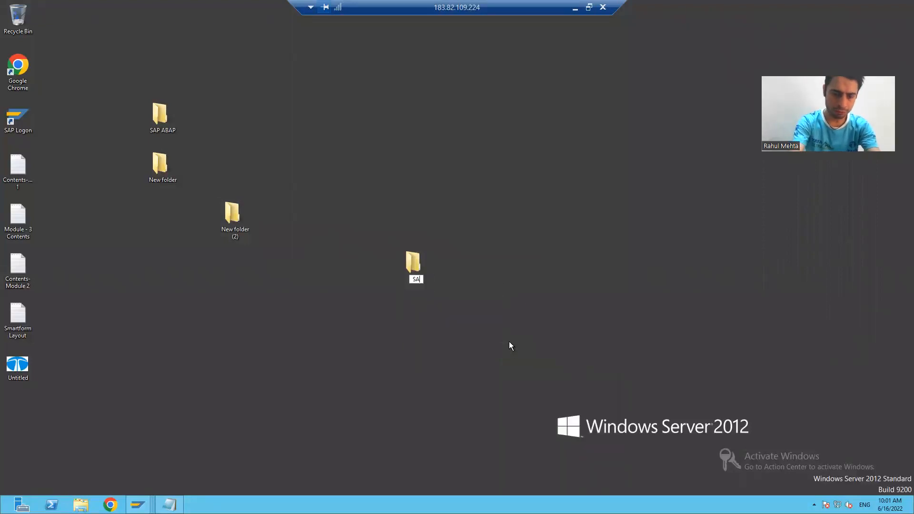
text(P ABAP)
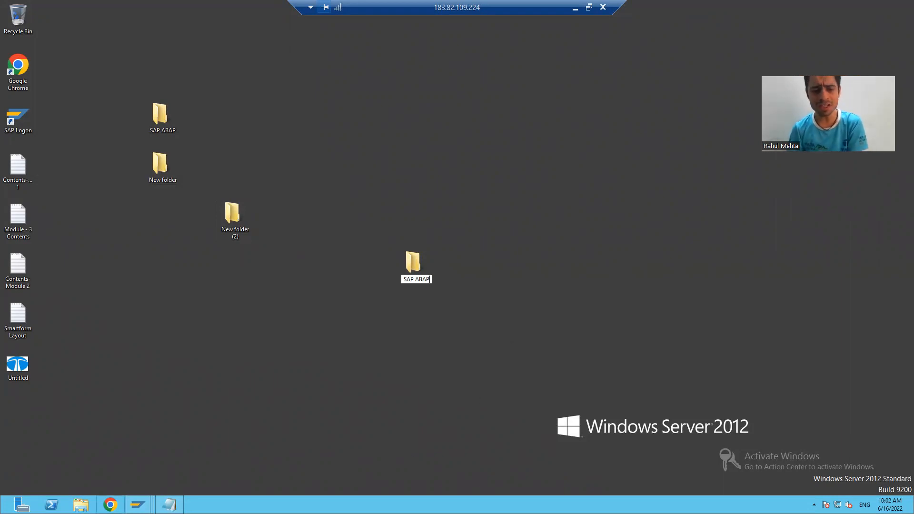
Switch to the Notepad notes and review how the Folder node combines different nodes into logical groups.
click(170, 504)
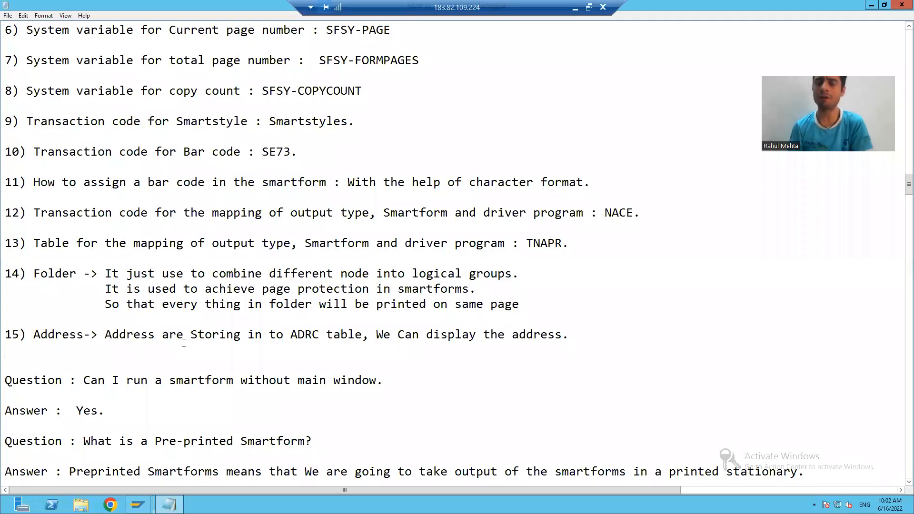
drag(102, 277, 370, 277)
drag(439, 276, 508, 275)
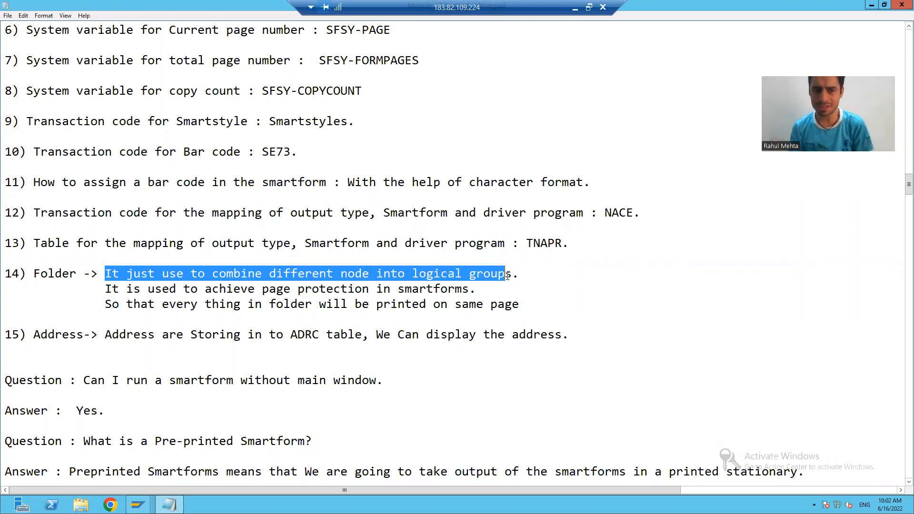
click(326, 275)
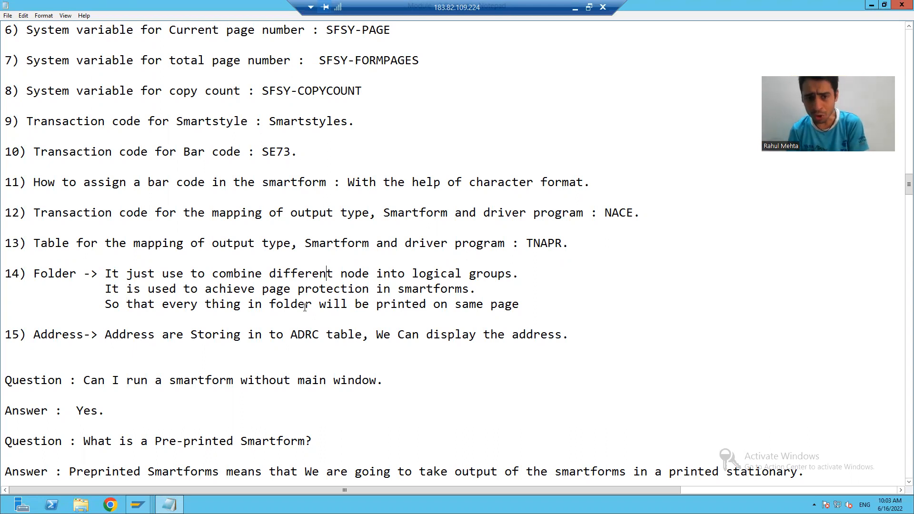
drag(269, 273, 362, 274)
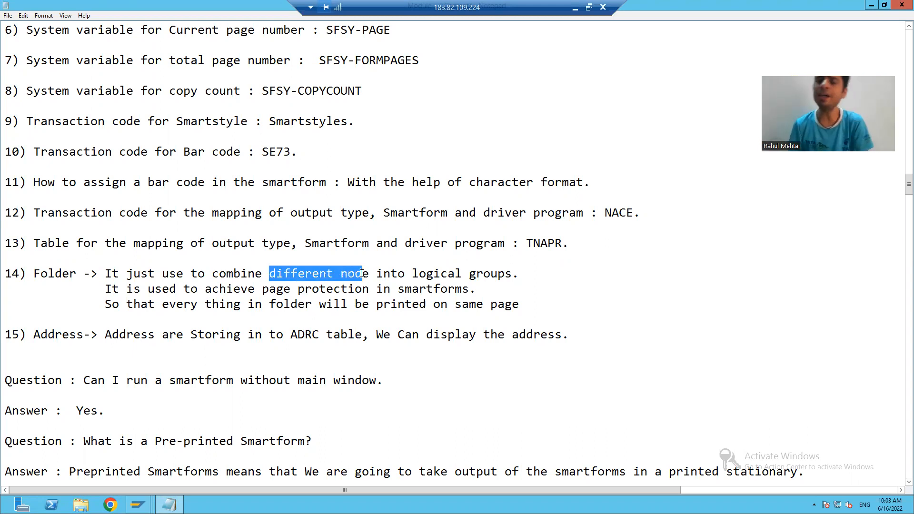
click(484, 273)
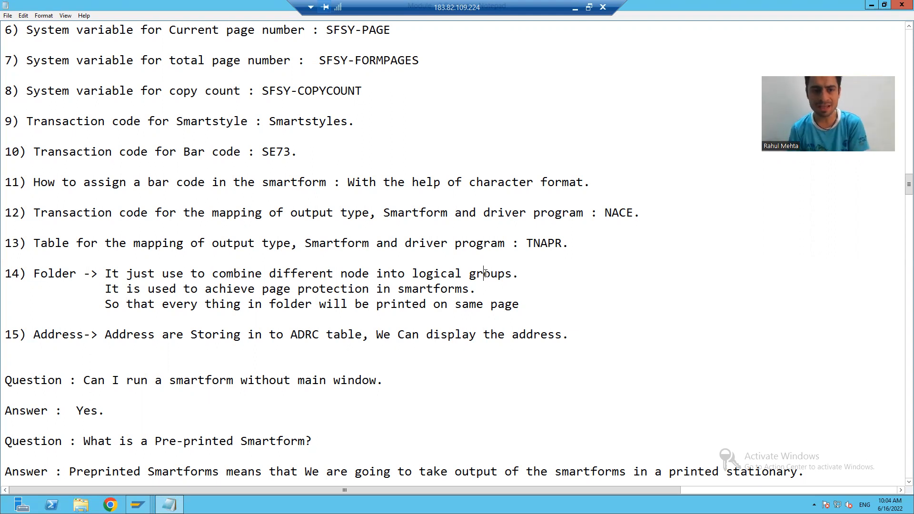
Examine the Folder note's lines on page protection and printing everything in the folder on the same page.
drag(262, 289, 365, 292)
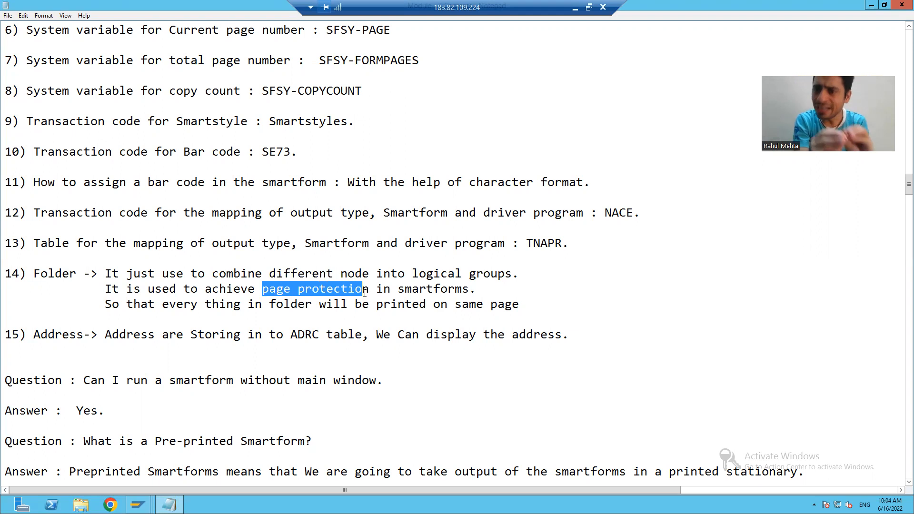
drag(365, 292, 262, 289)
click(364, 291)
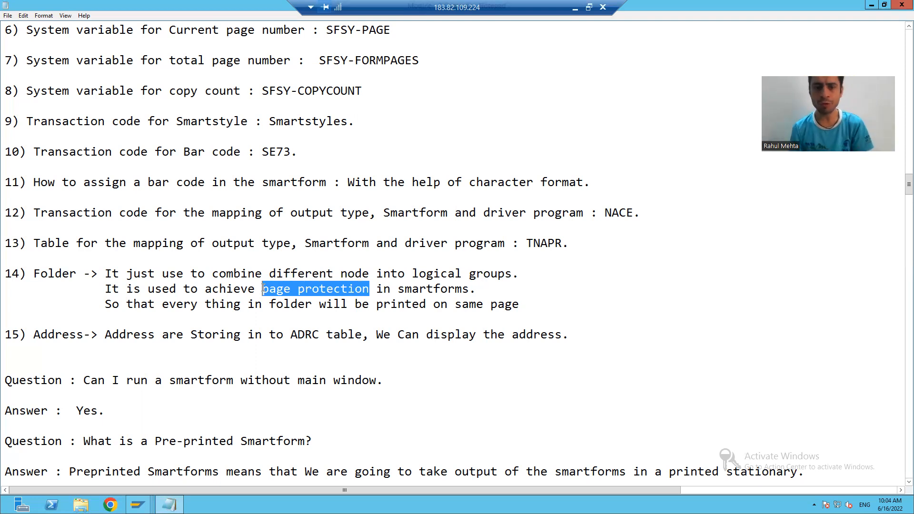
click(442, 271)
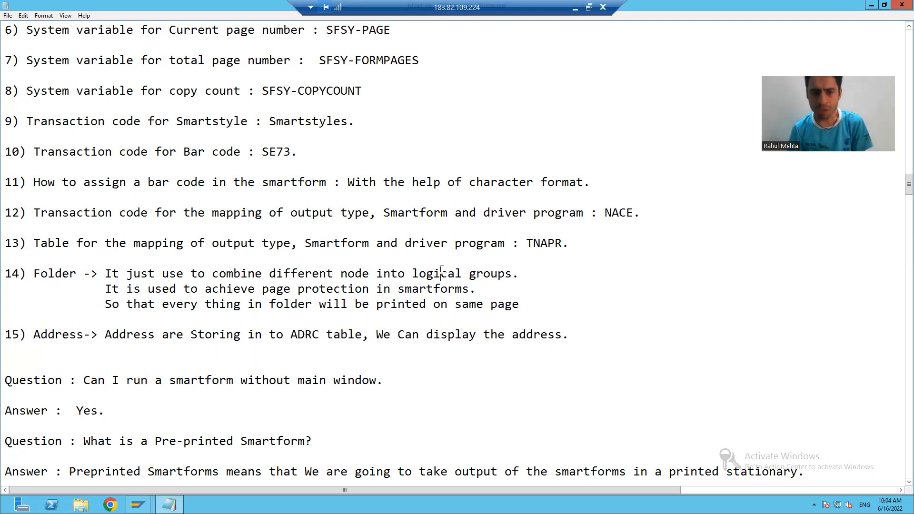
drag(262, 288, 373, 291)
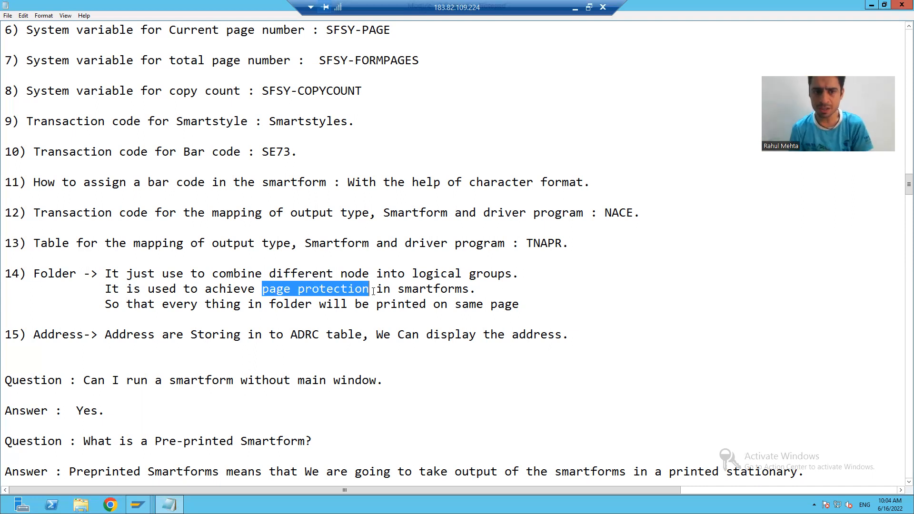
click(292, 307)
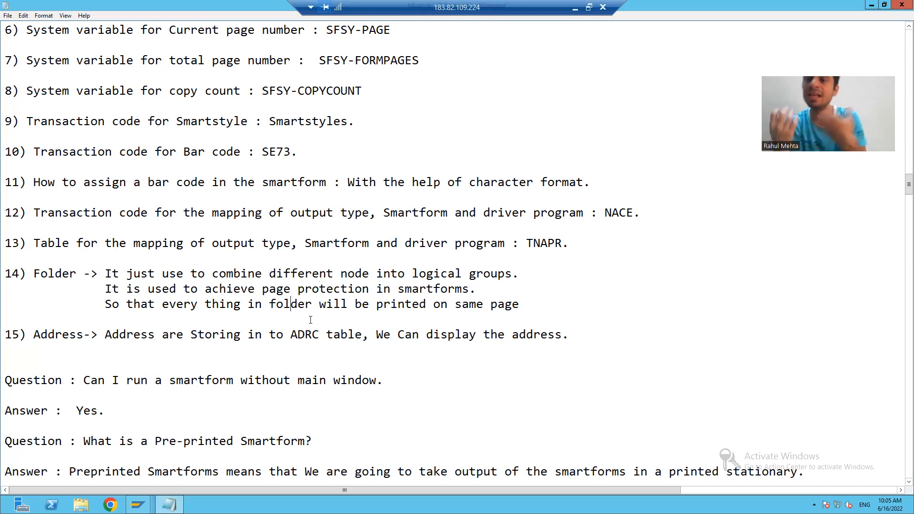
drag(447, 304, 517, 305)
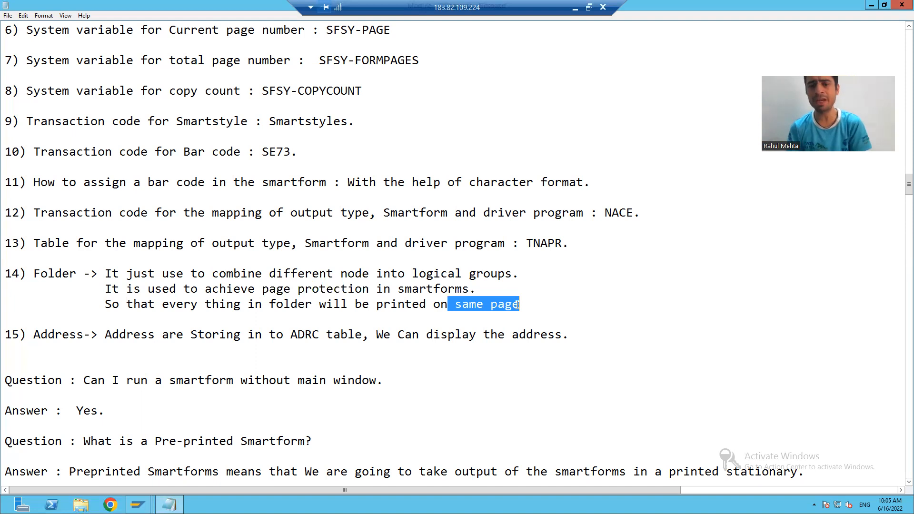
drag(298, 289, 371, 289)
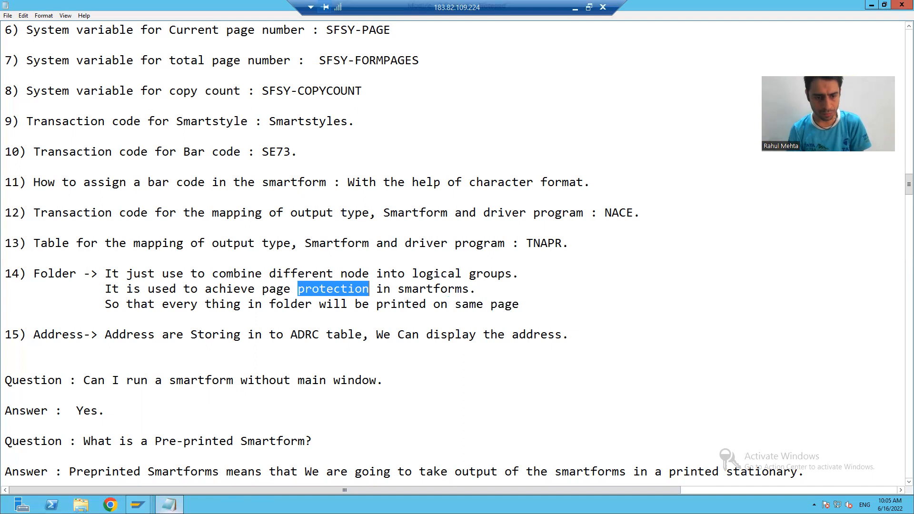
Switch to the SAP Form Builder, create a text node in the MAIN Item Details window and move it below %TABLE1.
mouse_move(138, 503)
mouse_move(187, 456)
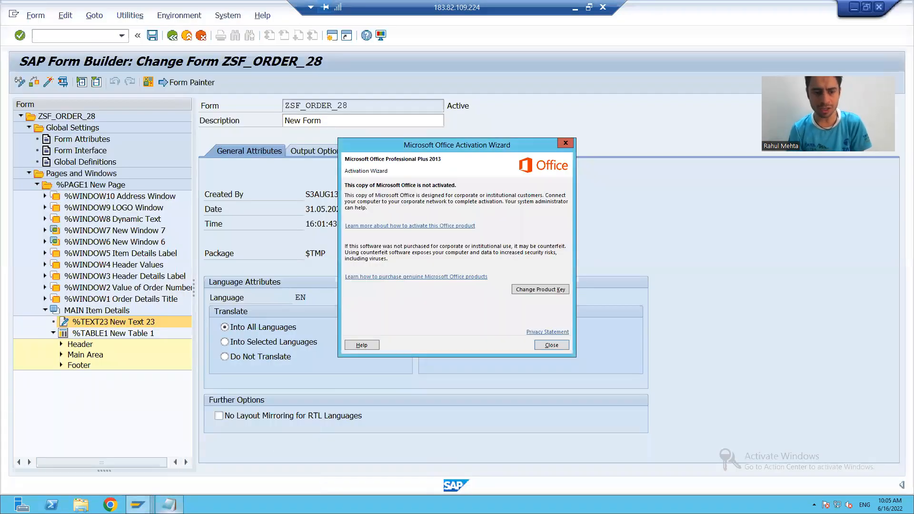
click(237, 472)
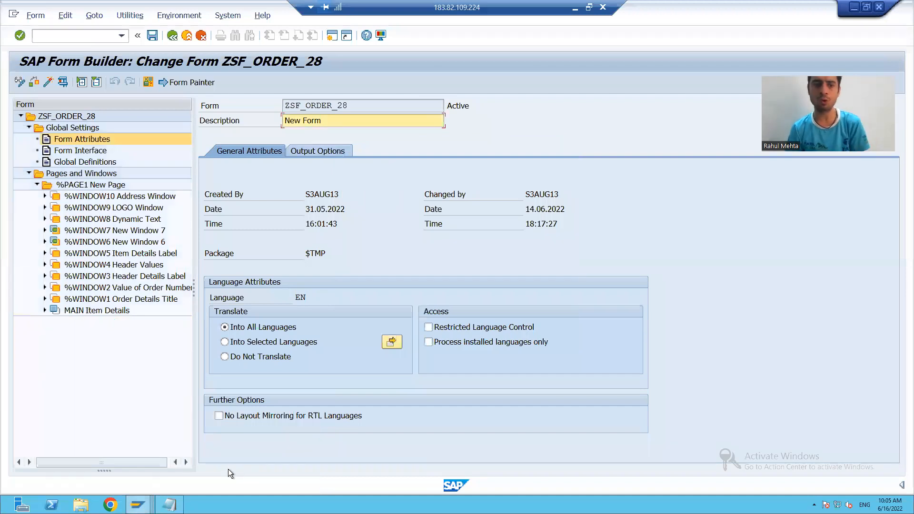
click(45, 310)
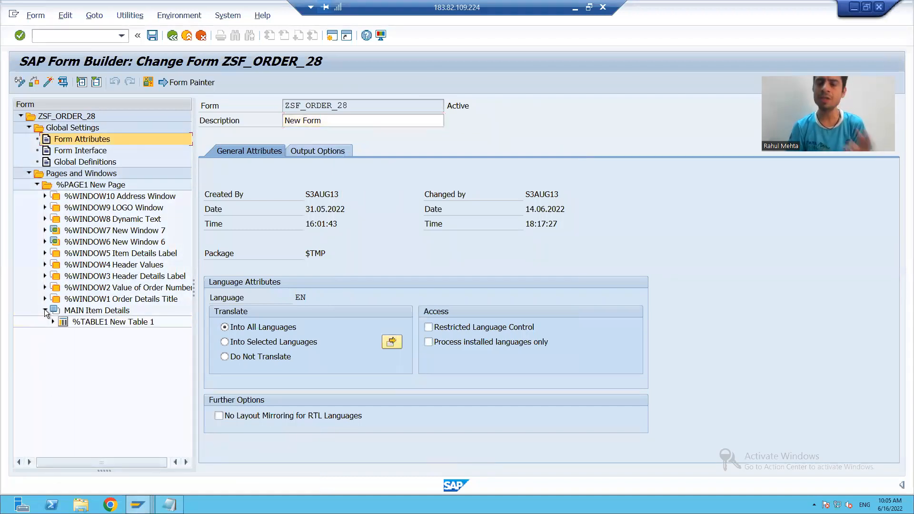
click(76, 313)
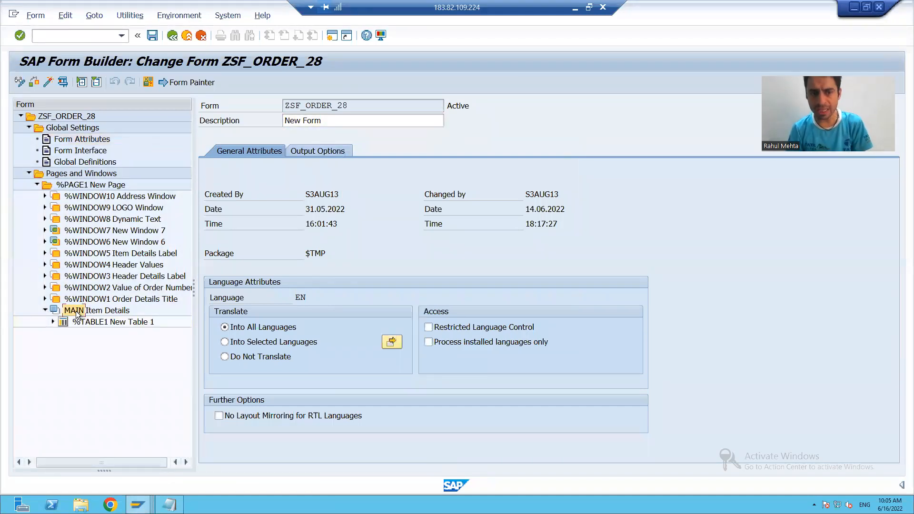
right_click(76, 314)
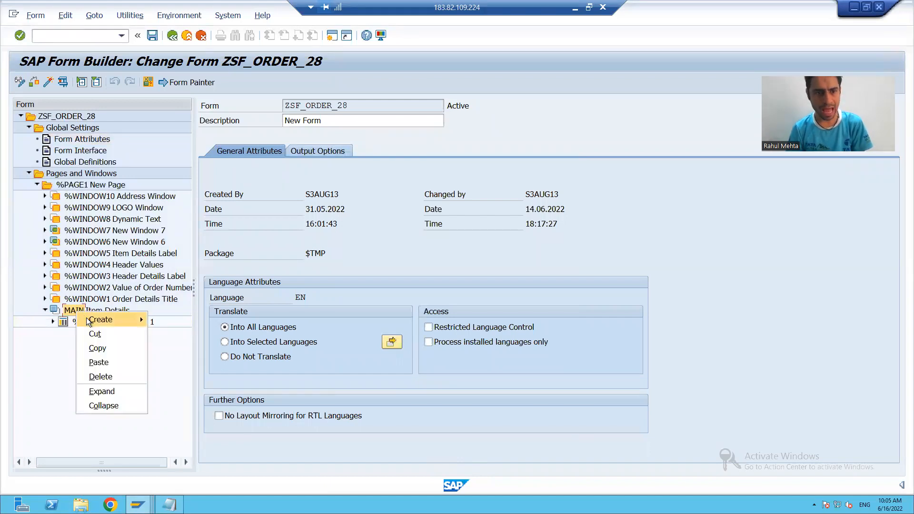
mouse_move(139, 318)
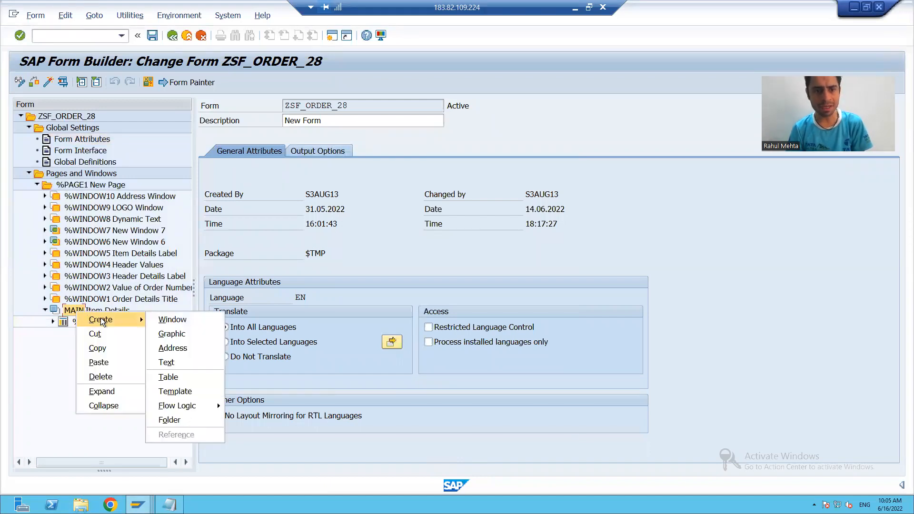
click(167, 363)
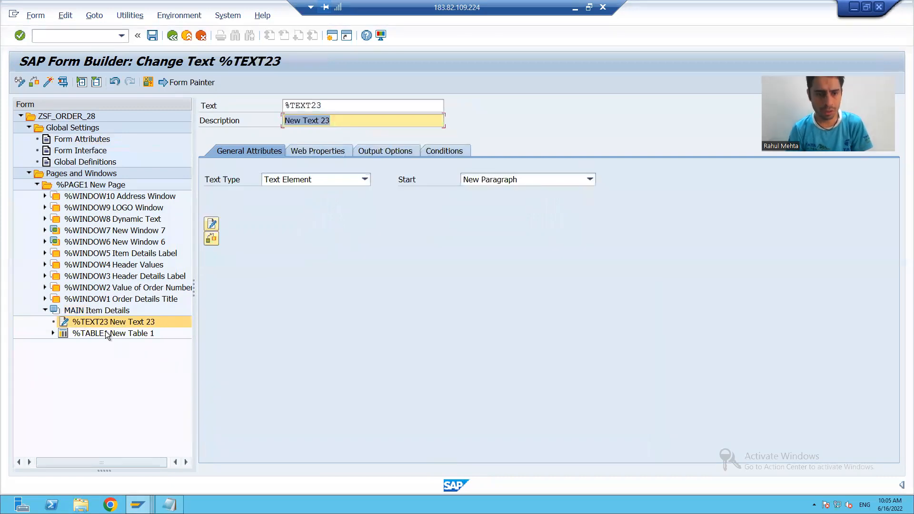
click(102, 324)
drag(103, 326, 100, 336)
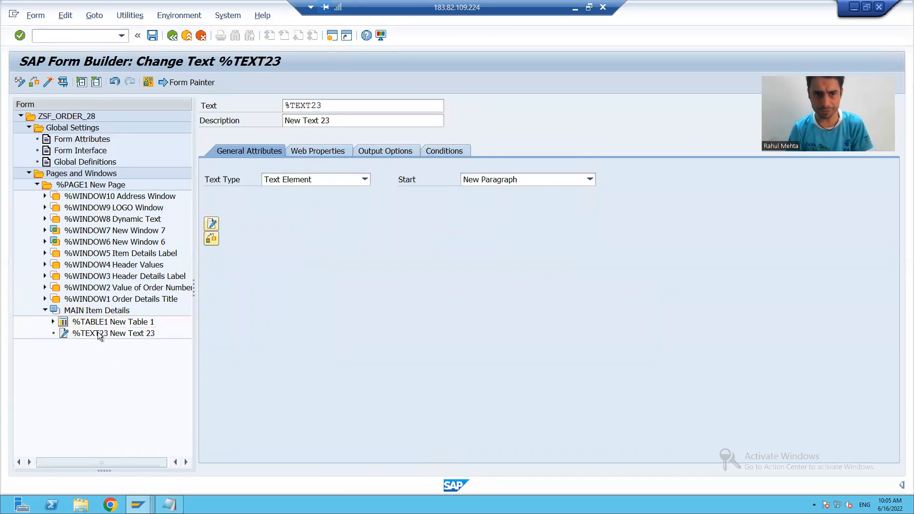
Open the new text node in the line editor and enter "Important Information -1" as its first line.
click(211, 239)
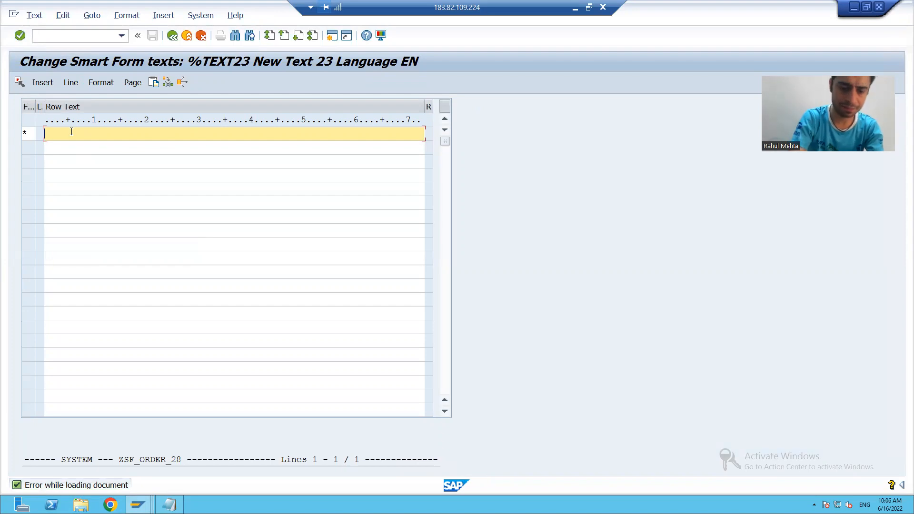
text(Impo)
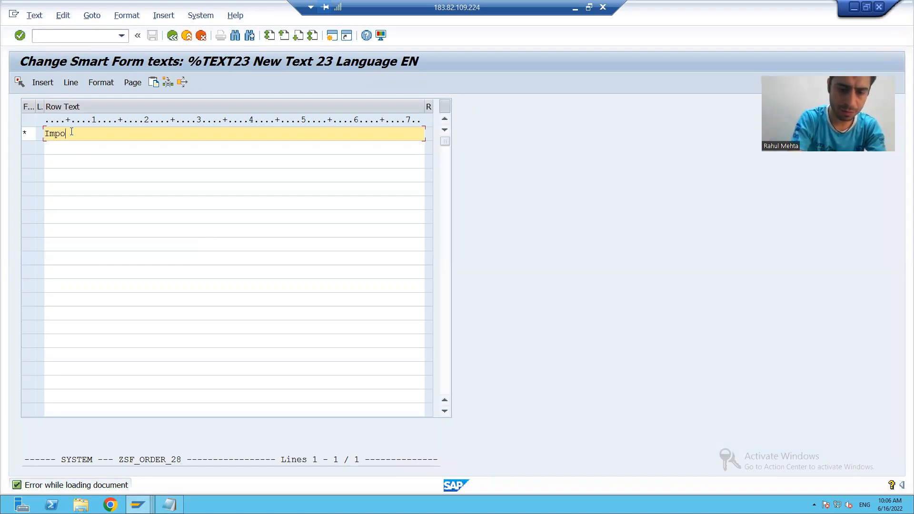
text(rtant I)
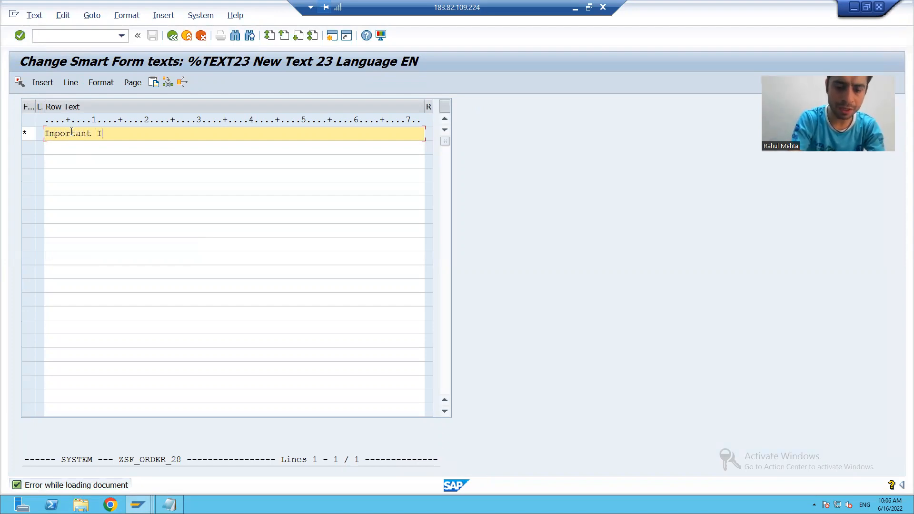
text(nformation )
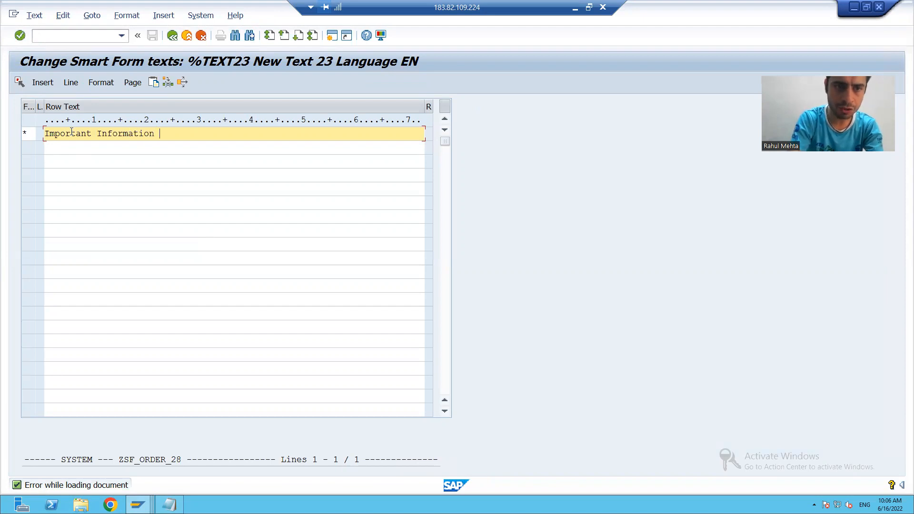
text(-1)
key(Return)
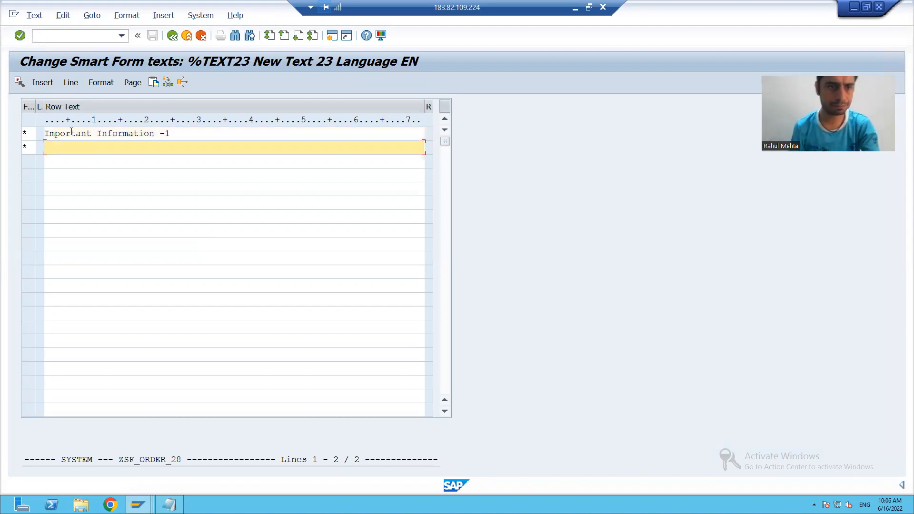
Copy the first text line to add "Important Information -2" and "Important Information -3" on the following rows.
drag(175, 134, 47, 138)
key(ctrl+c)
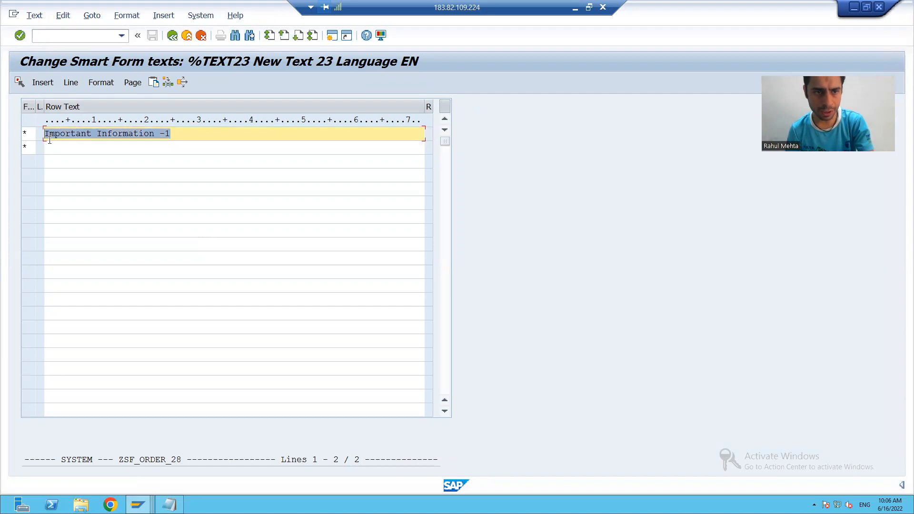
click(69, 146)
key(ctrl+v)
key(BackSpace)
text(2)
key(Return)
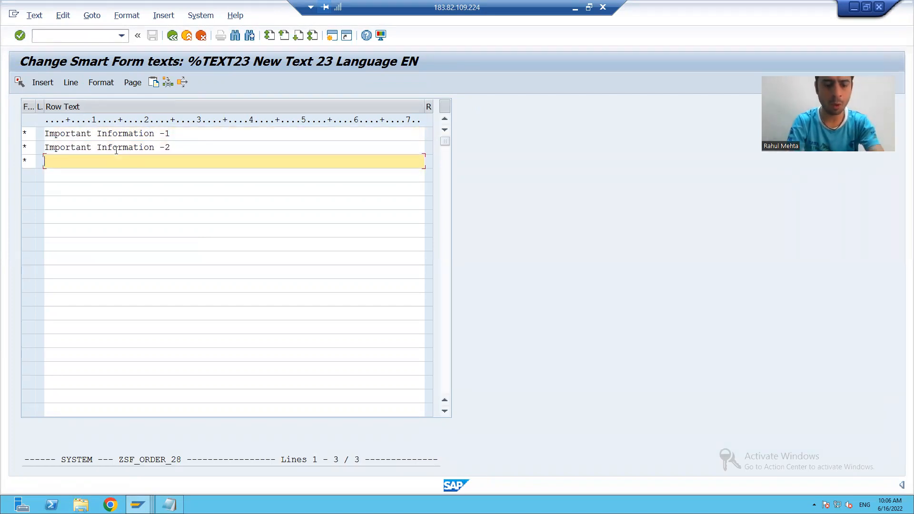
key(ctrl+v)
key(BackSpace)
text(3)
key(Return)
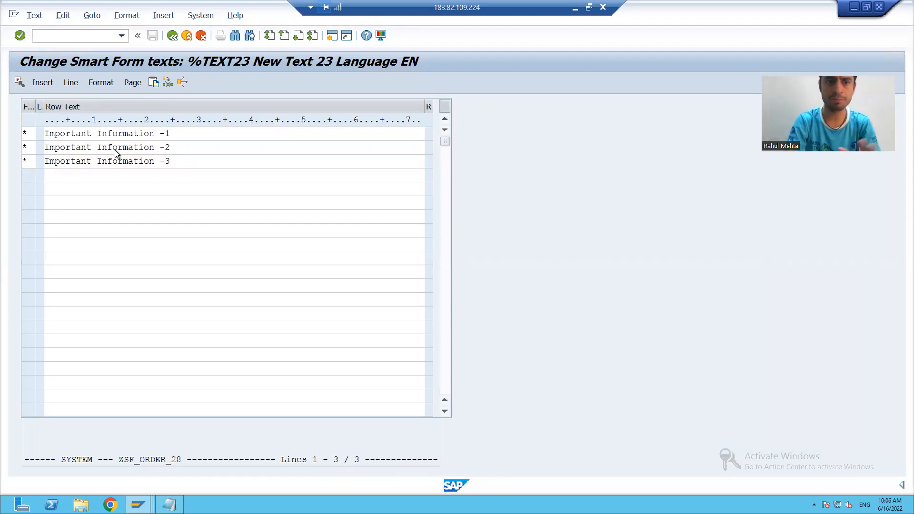
Copy the third text line to the row below and change it to "Important Information -4".
drag(187, 164, 30, 170)
key(ctrl+c)
click(64, 177)
key(ctrl+v)
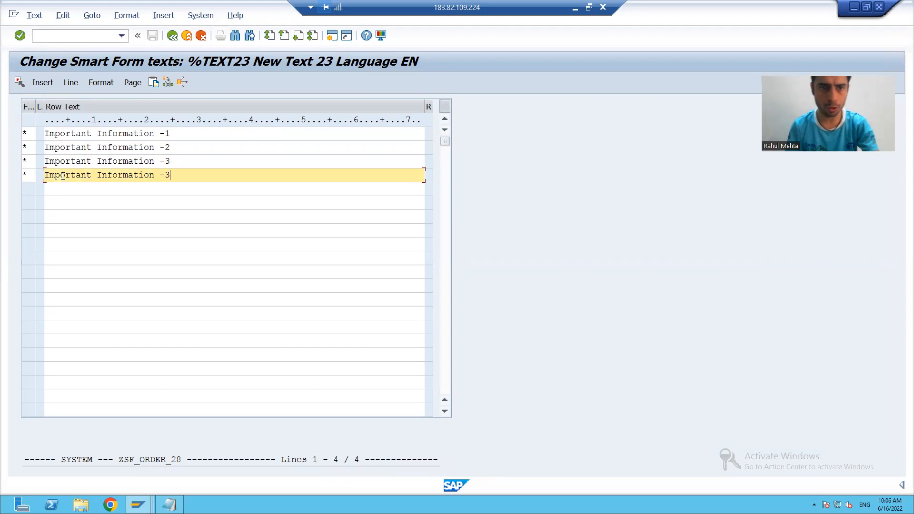
key(BackSpace)
text(4)
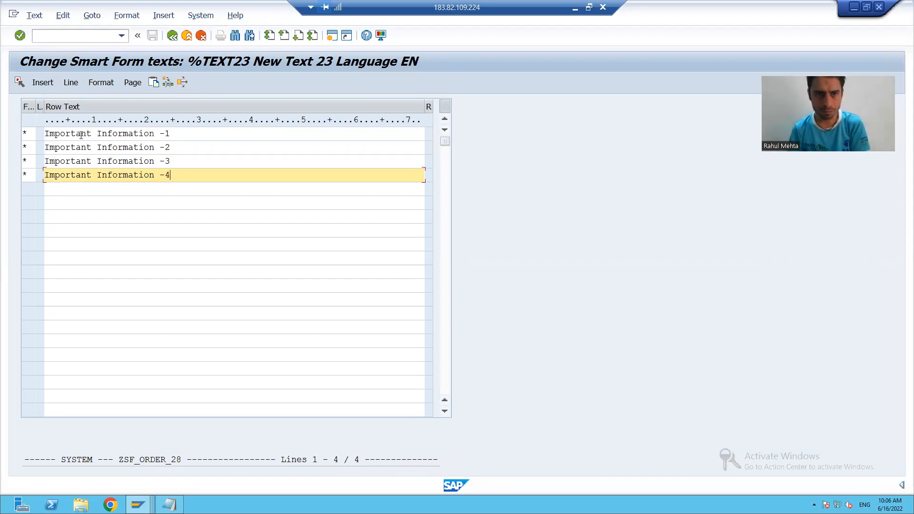
Return to the form, activate ZSF_ORDER_28 and reopen the %TEXT23 lines to review them.
click(173, 35)
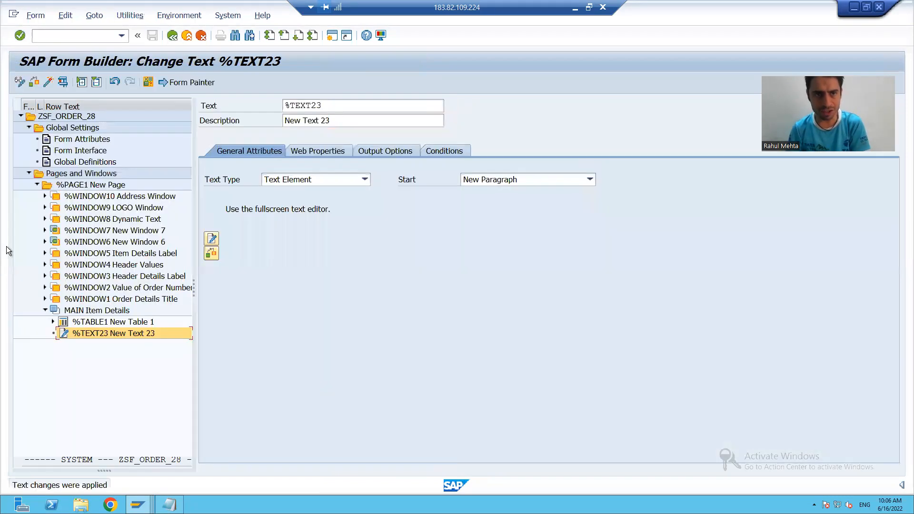
click(48, 82)
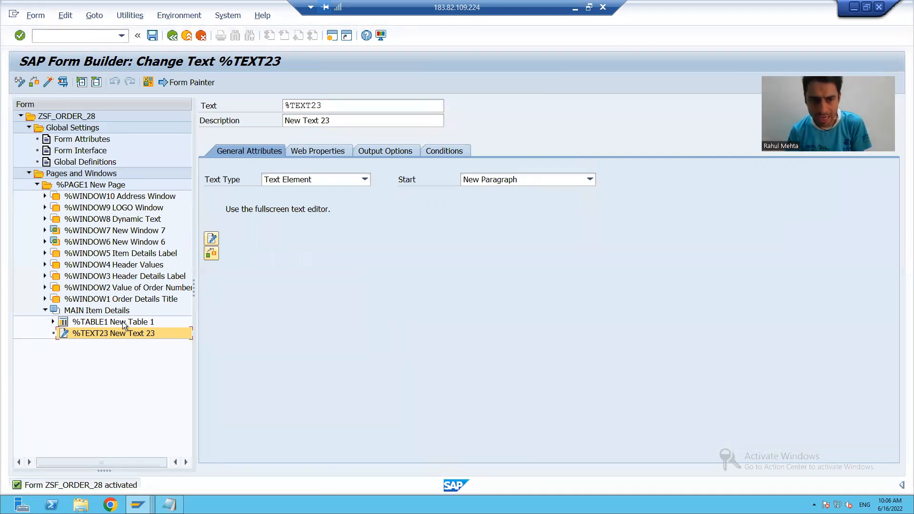
click(211, 237)
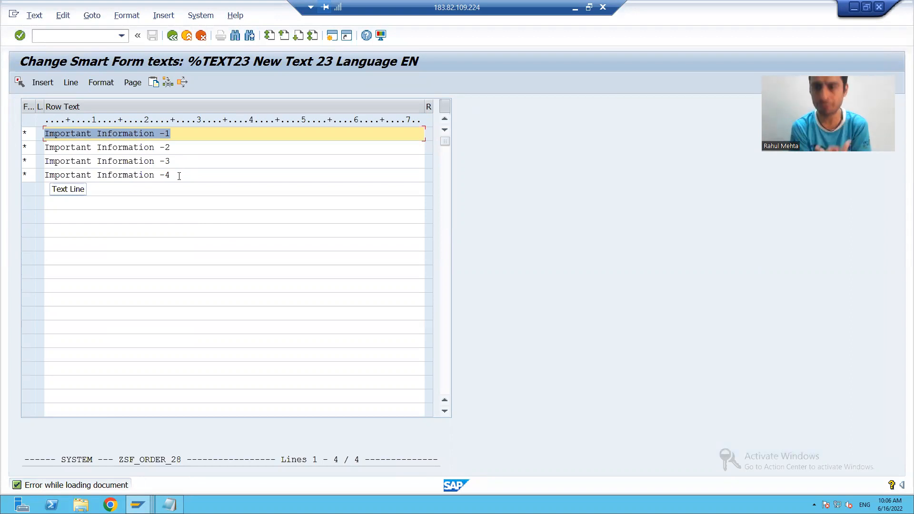
click(172, 35)
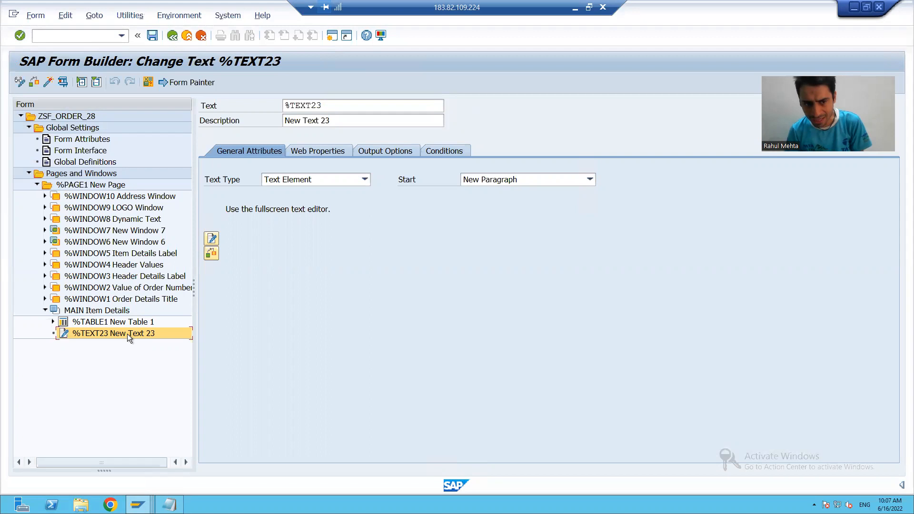
click(210, 239)
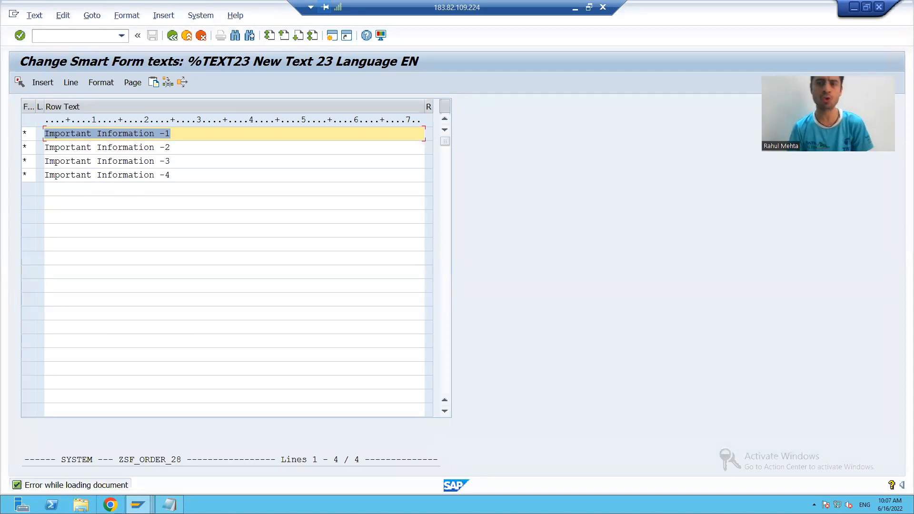
Open transaction SE38 in a new session and choose the program ZSF_DRIVER_PROGRAM_28.
click(46, 36)
text(/osmart)
key(BackSpace)
key(BackSpace)
key(BackSpace)
key(BackSpace)
key(BackSpace)
text(se38)
key(Return)
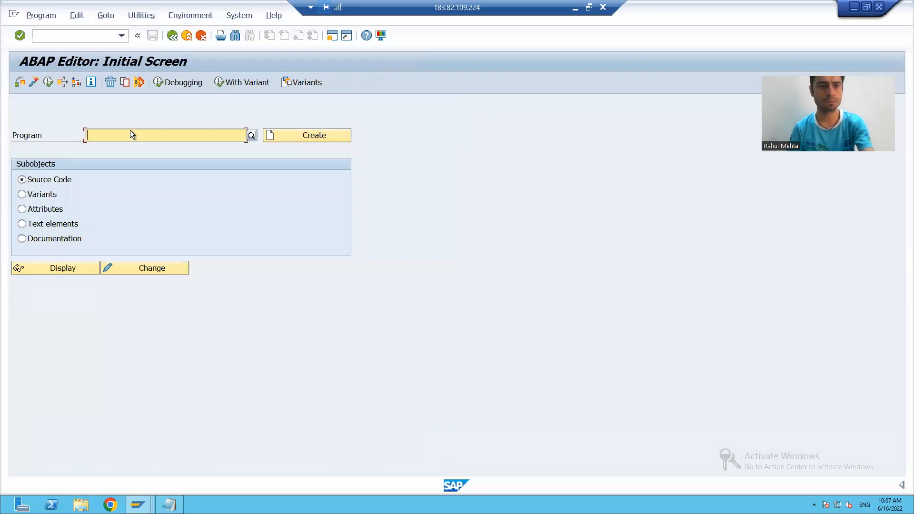
click(132, 134)
click(127, 147)
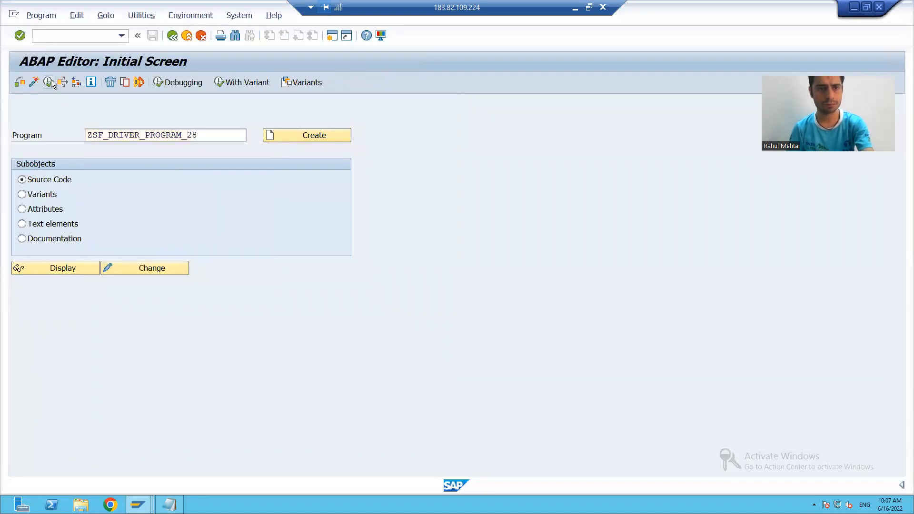
Execute the driver program with the order number and the dynamic text "This is Second Run".
click(50, 82)
text(1)
click(210, 119)
click(213, 133)
click(24, 85)
Preview the printout on output device LP01 and examine where the Important Information lines fall on both pages.
click(128, 131)
click(124, 136)
click(372, 389)
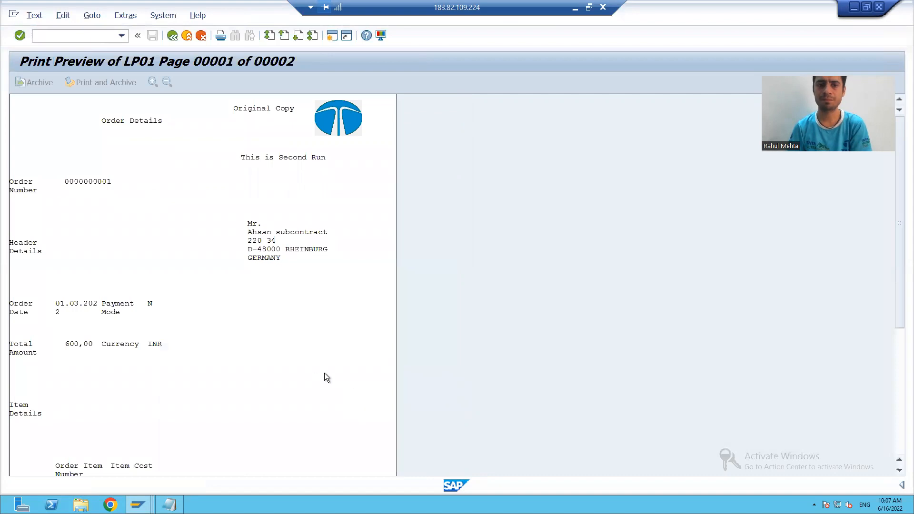
scroll(306, 355, down, 4)
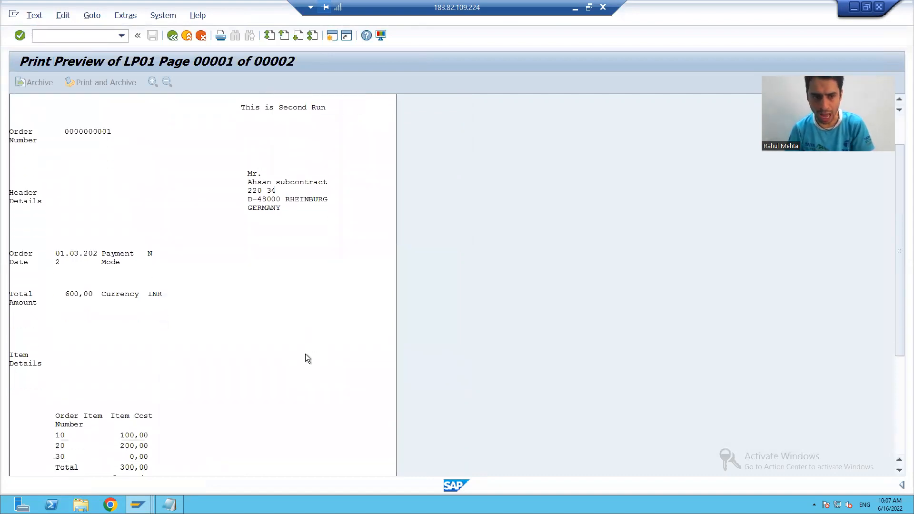
scroll(308, 359, down, 2)
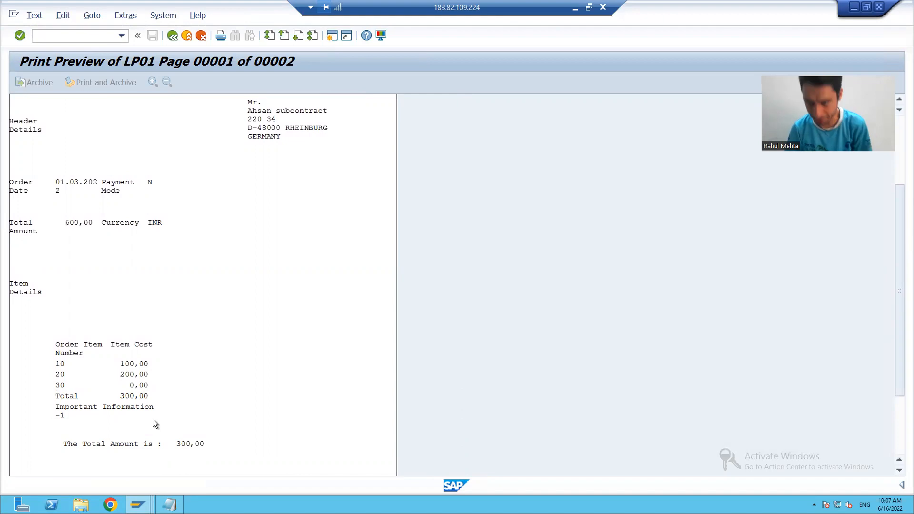
click(297, 38)
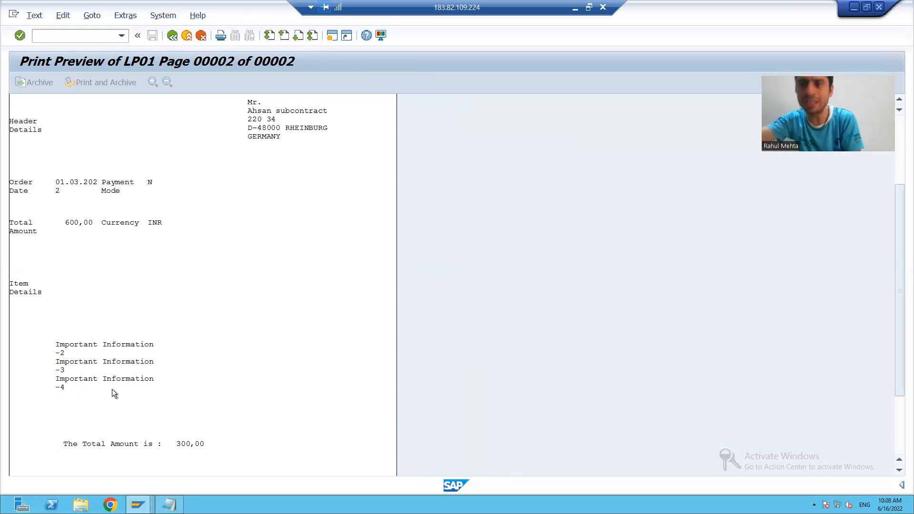
Switch to the Notepad notes and highlight "page protection" in the Folder entry.
click(170, 505)
click(294, 289)
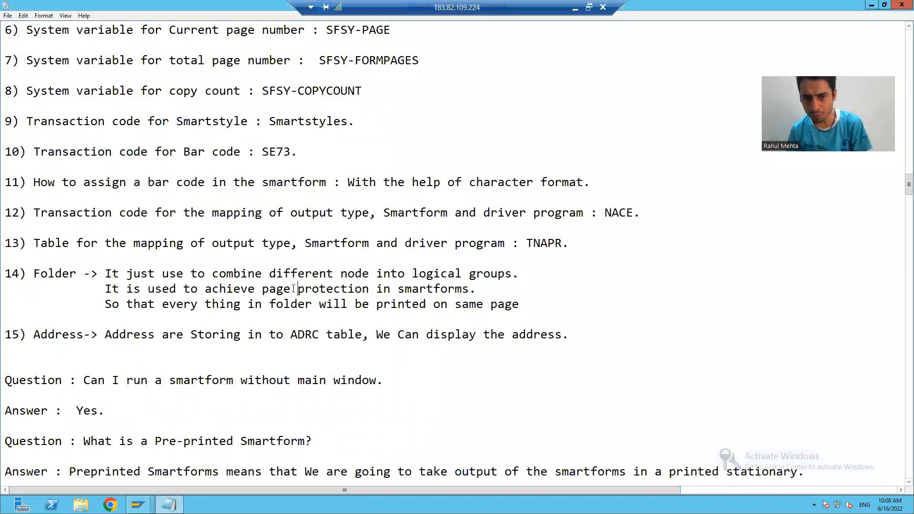
drag(262, 289, 368, 288)
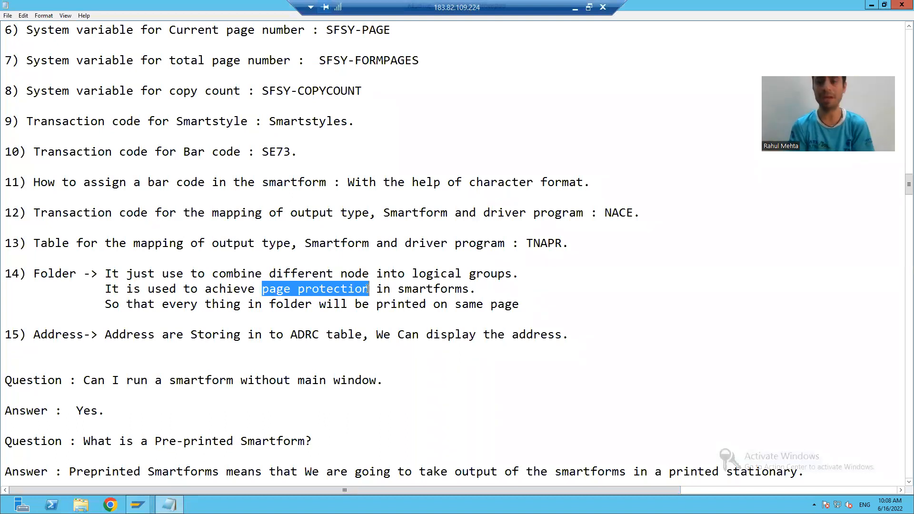
Leave the SAP print preview and driver program, and return to the %TEXT23 node in the Form Builder.
key(alt+Tab)
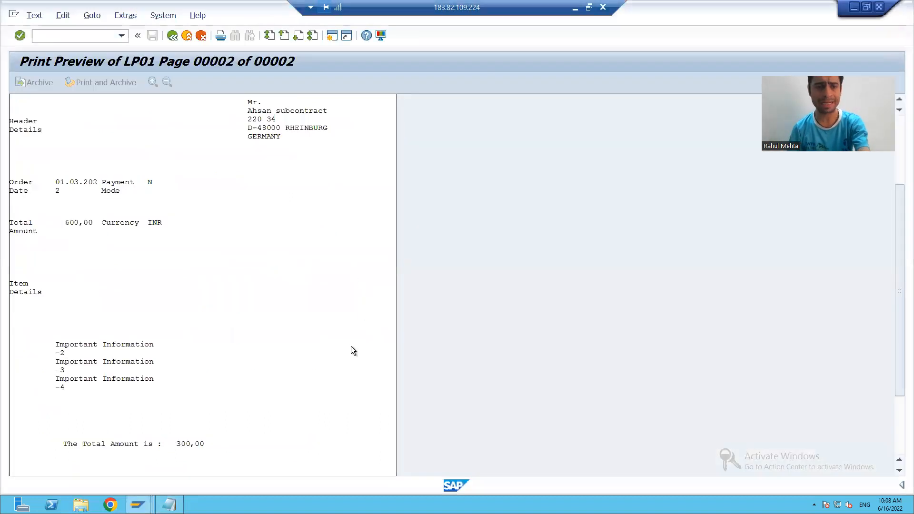
click(172, 36)
click(173, 36)
key(alt+Tab)
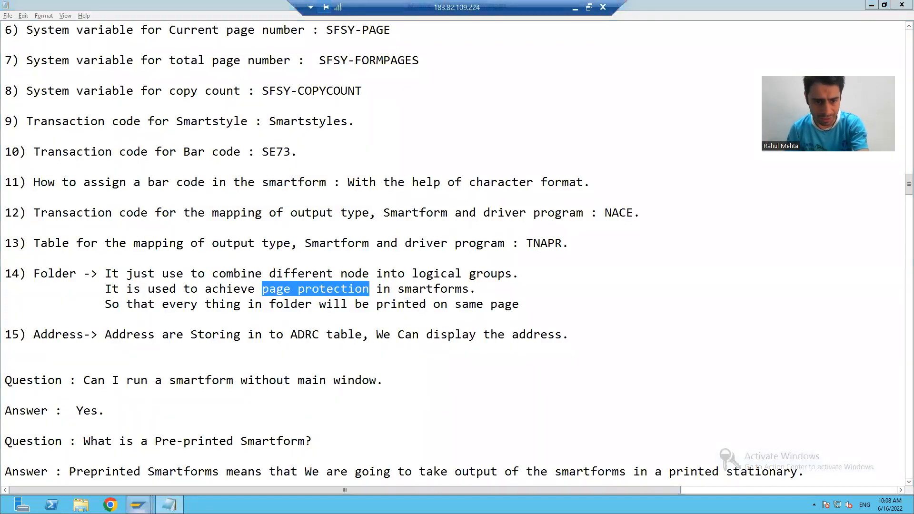
mouse_move(138, 504)
click(171, 473)
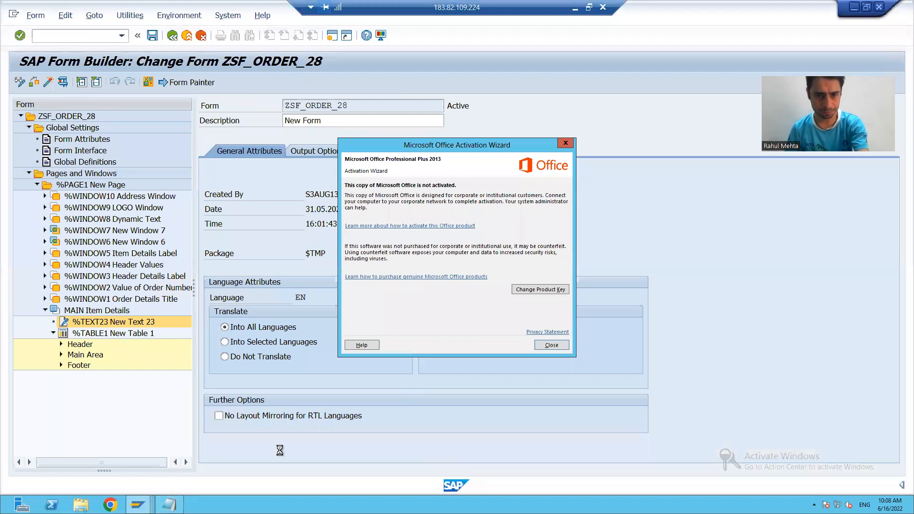
mouse_move(138, 505)
click(267, 469)
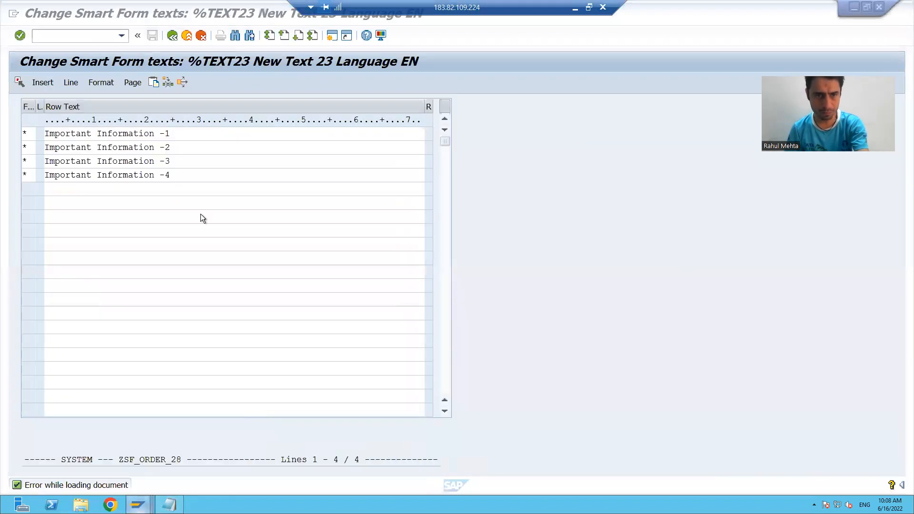
click(173, 36)
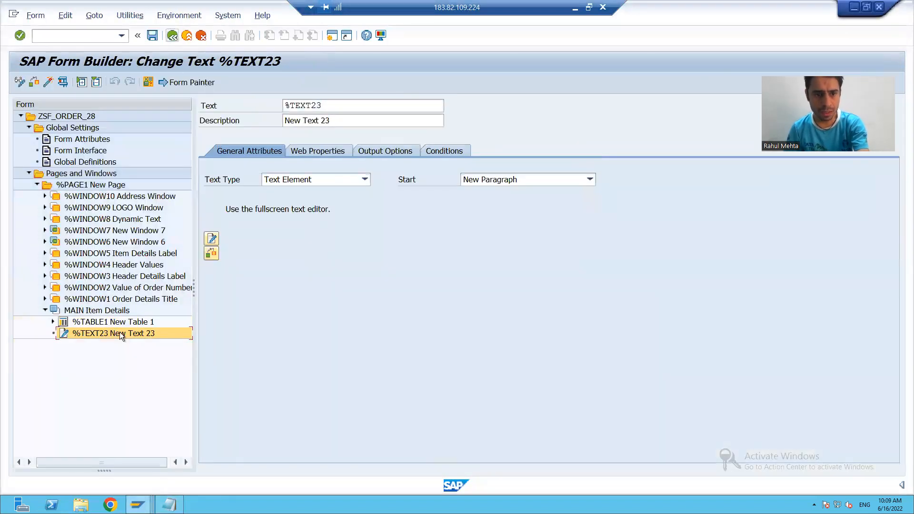
Create a folder node in the MAIN Item Details window, move it below %TABLE1 and place %TEXT23 under it.
right_click(101, 315)
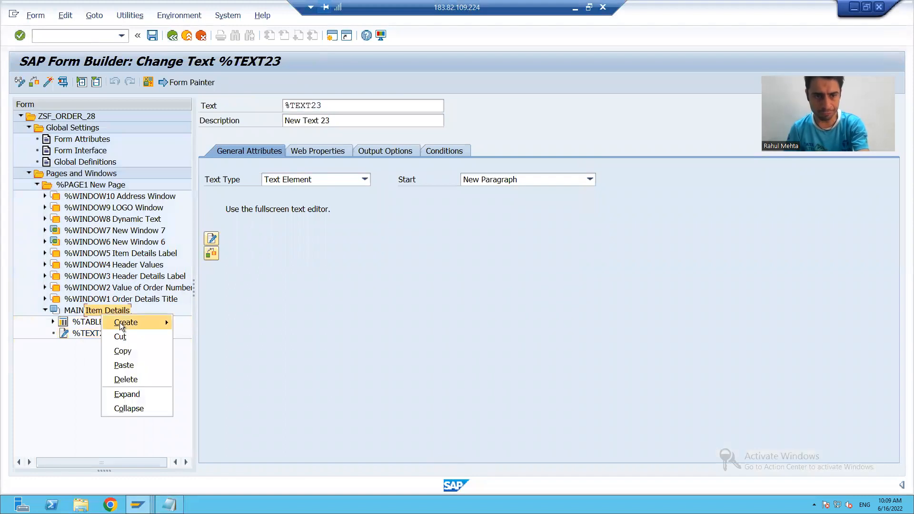
mouse_move(138, 322)
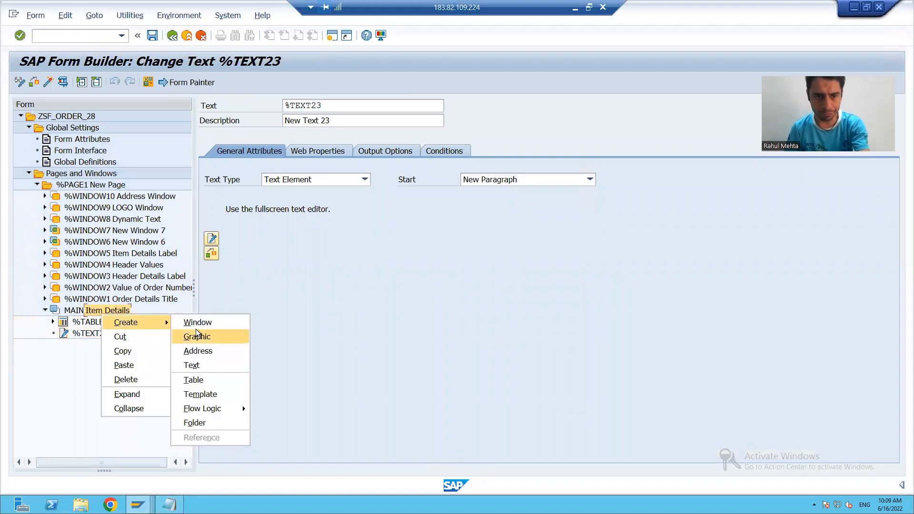
click(194, 424)
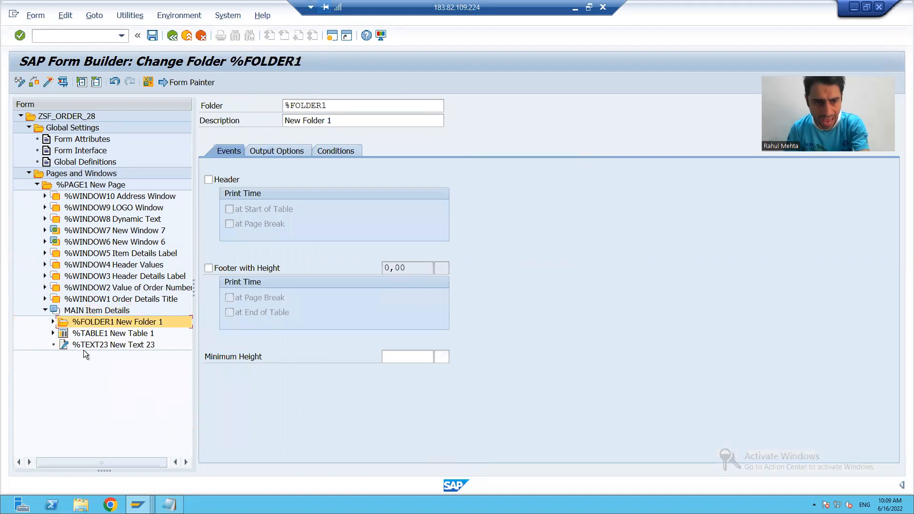
click(95, 322)
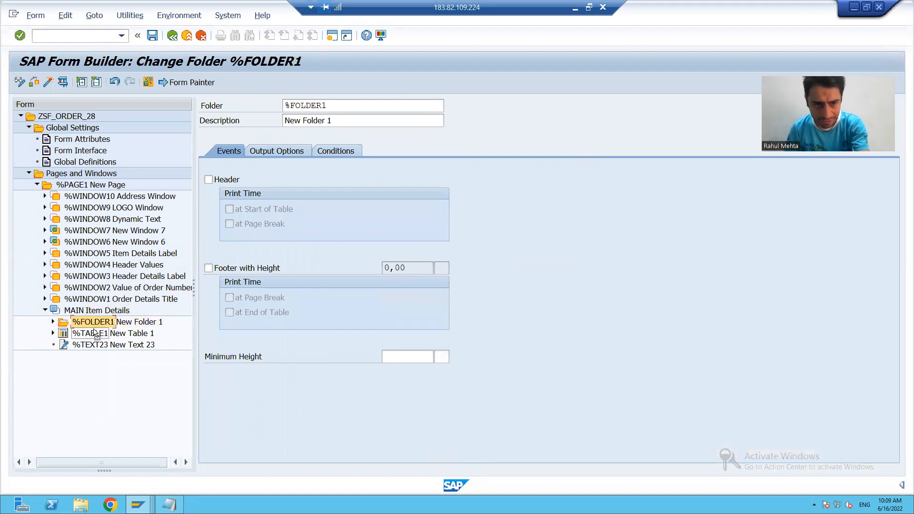
mouse_move(95, 322)
mouse_down()
mouse_move(90, 344)
mouse_move(95, 337)
mouse_up()
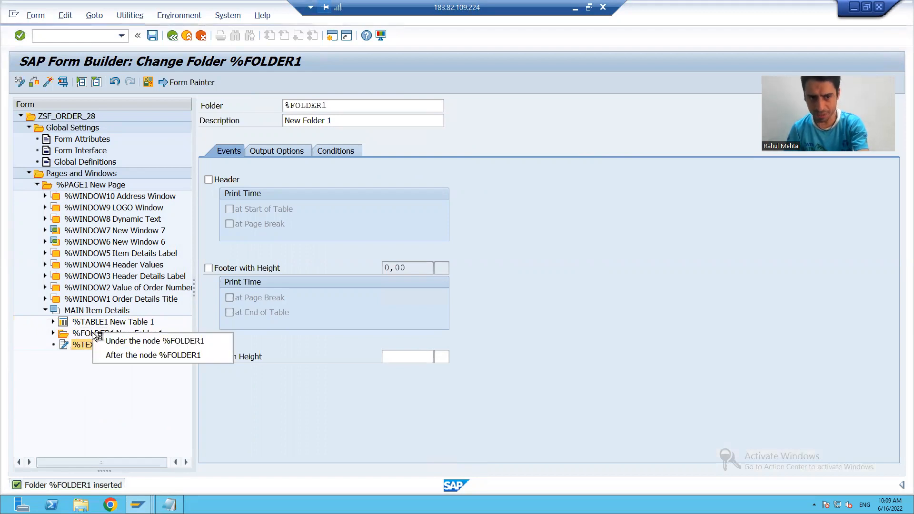
click(104, 339)
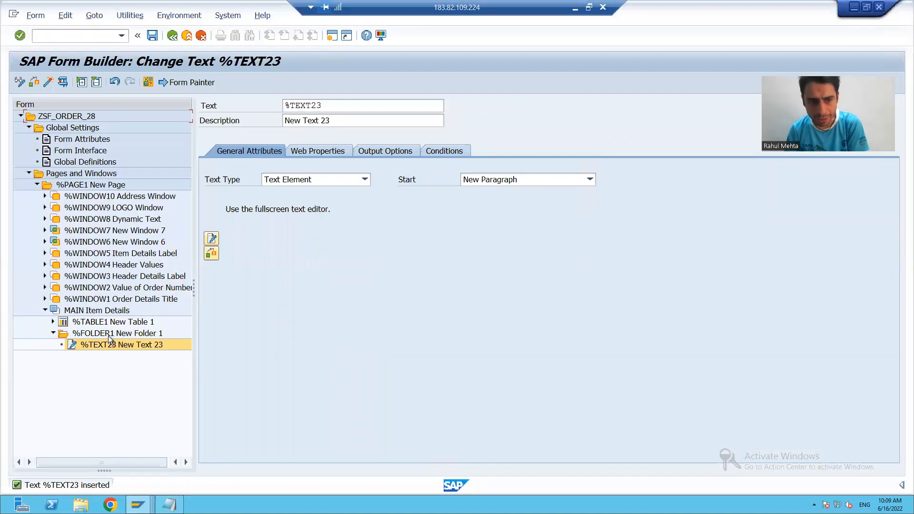
Enable Page Protection in the output options of %FOLDER1 and activate the form.
click(108, 336)
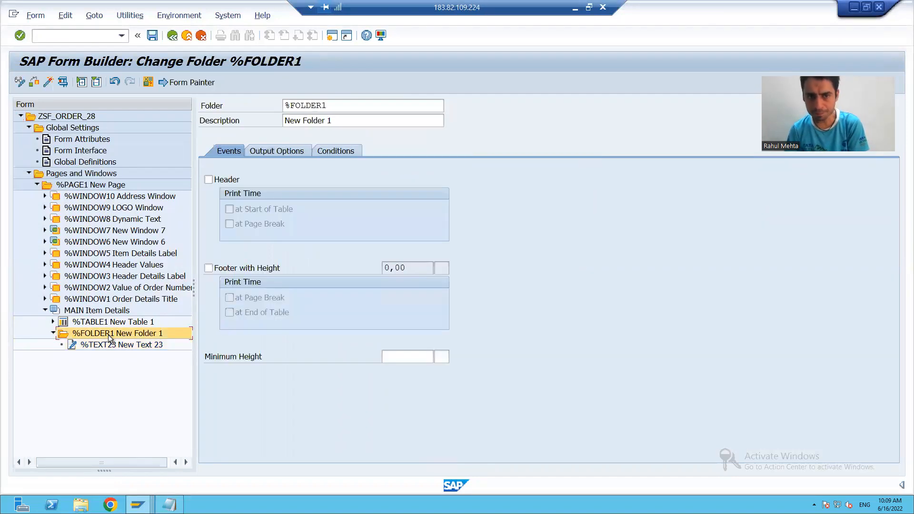
click(341, 150)
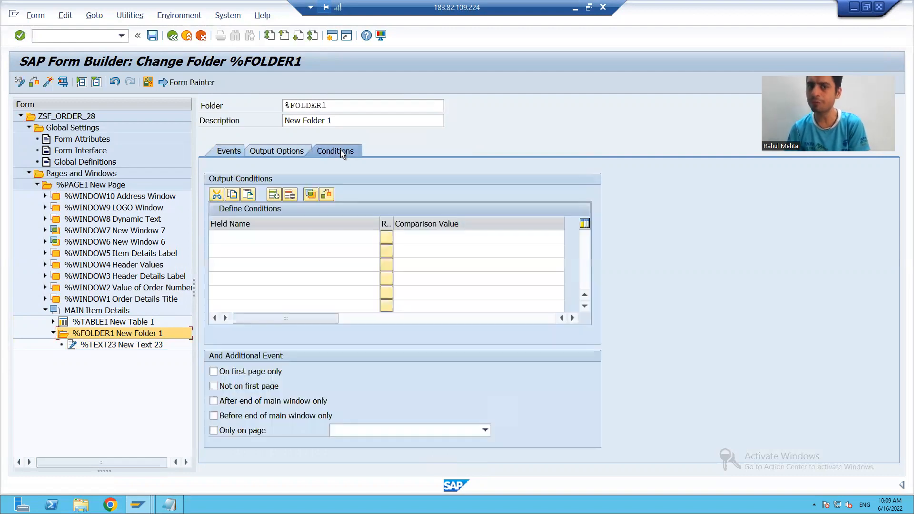
click(295, 150)
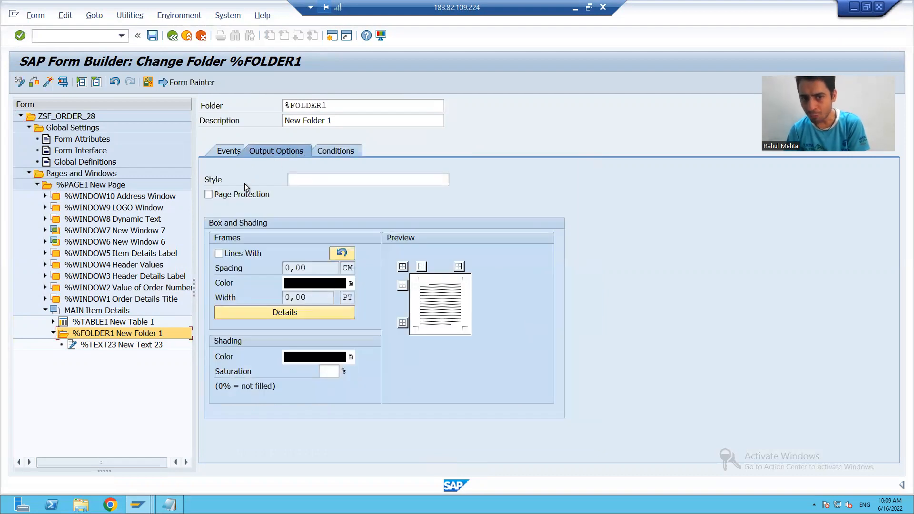
click(210, 194)
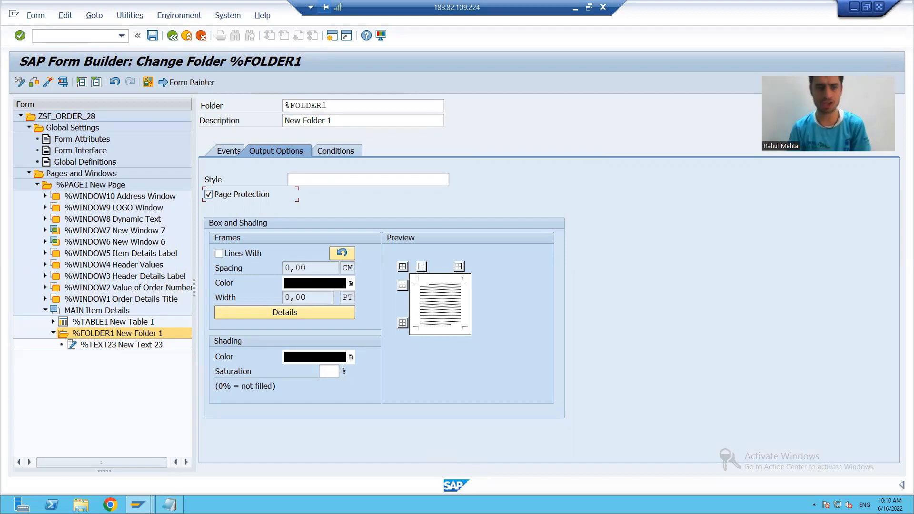
click(50, 81)
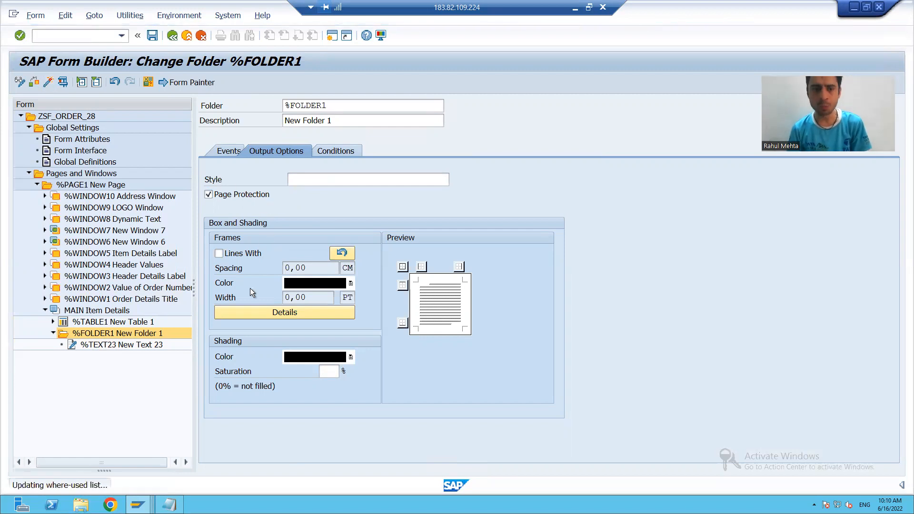
Switch to the ABAP Editor session and rerun ZSF_DRIVER_PROGRAM_28 with the order number and dynamic text "This is Second Run".
mouse_move(138, 504)
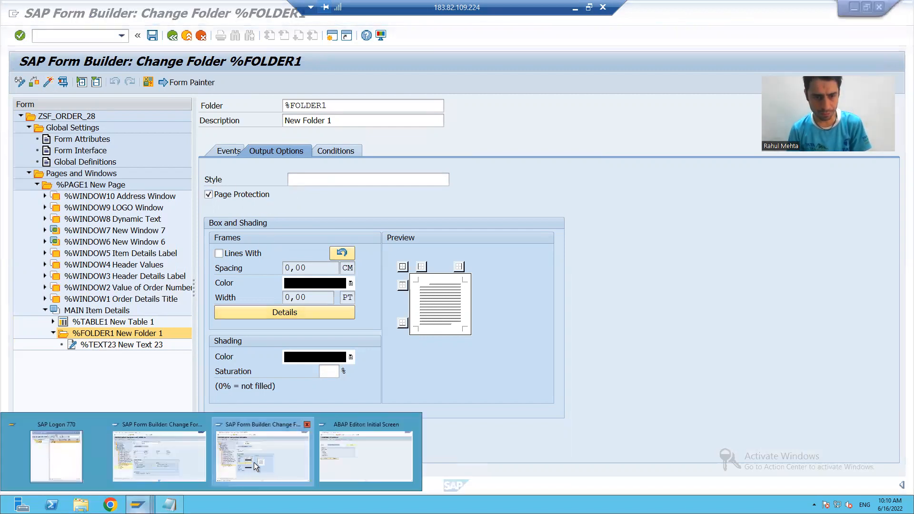
click(370, 447)
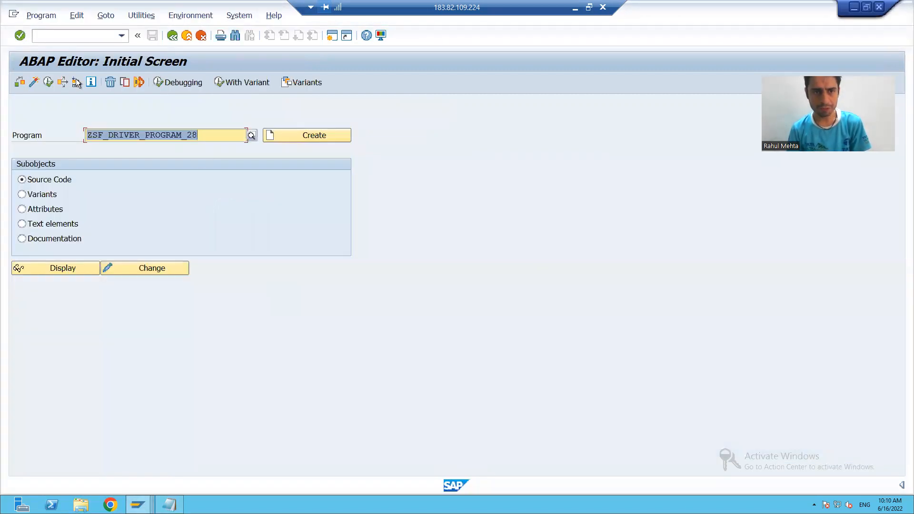
click(48, 82)
text(1)
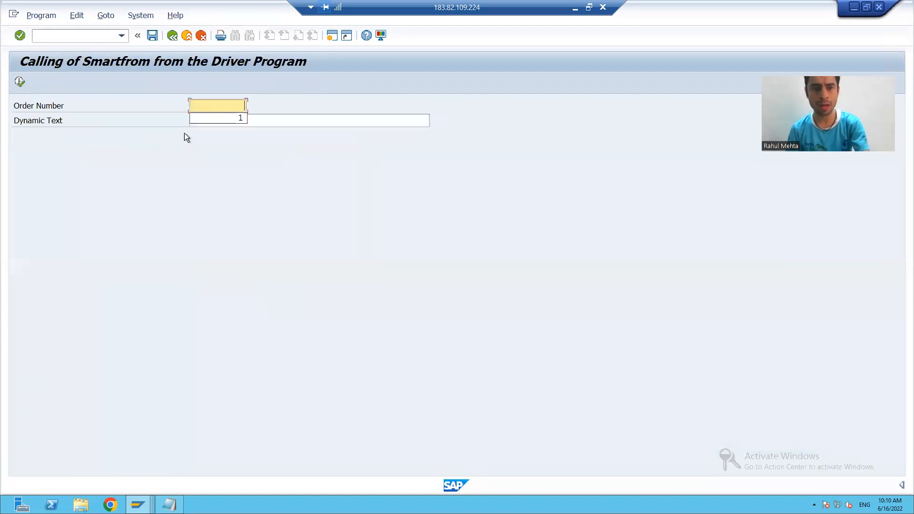
click(203, 120)
click(209, 133)
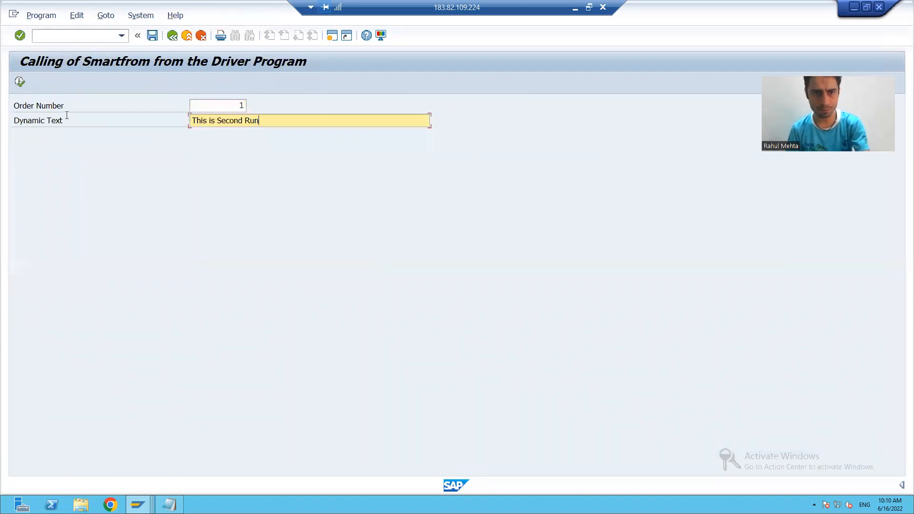
click(19, 82)
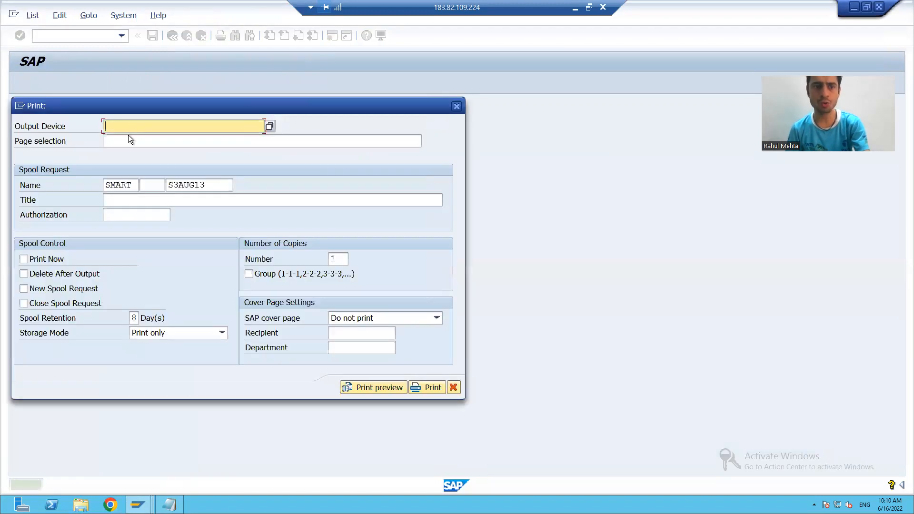
Preview the page-protected form on output device LP01 and check the item details area on both pages.
click(128, 138)
click(356, 383)
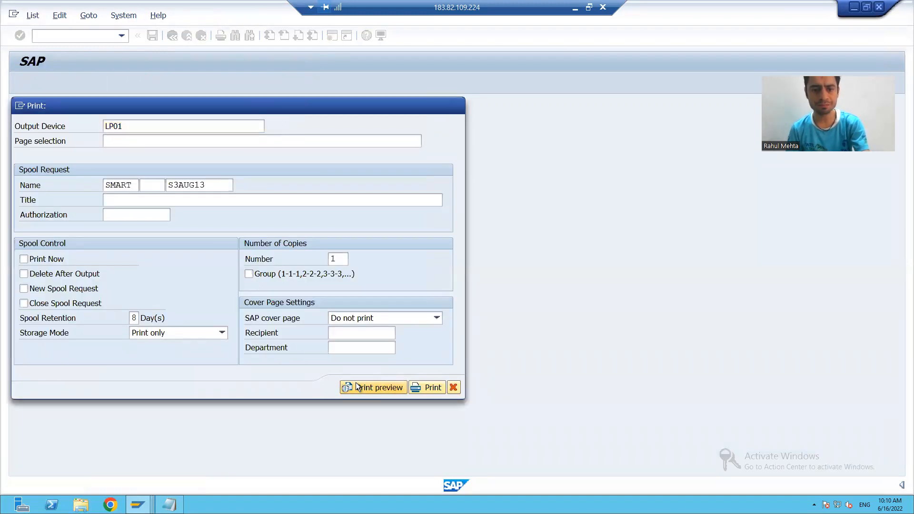
scroll(332, 346, down, 5)
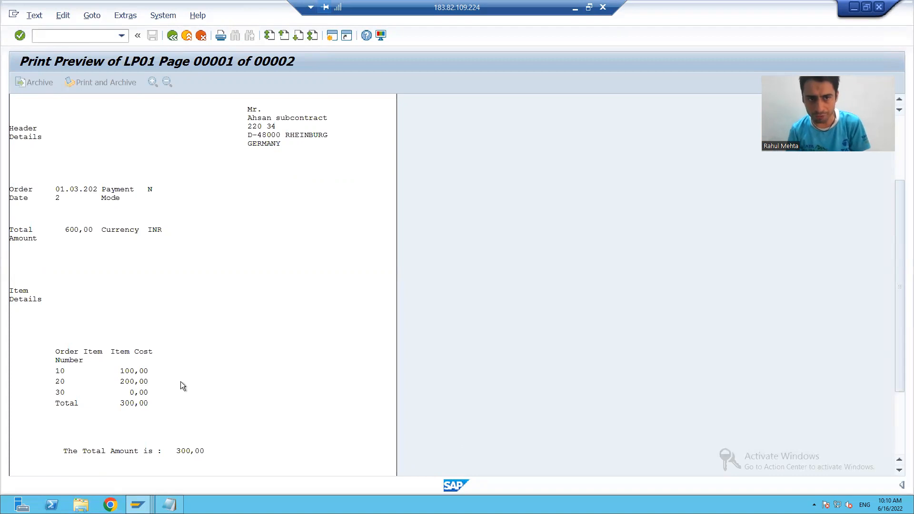
click(295, 40)
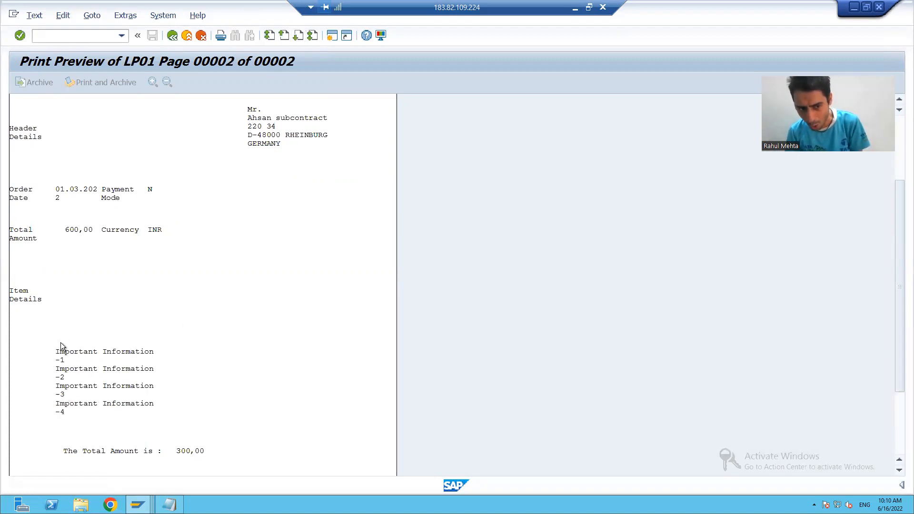